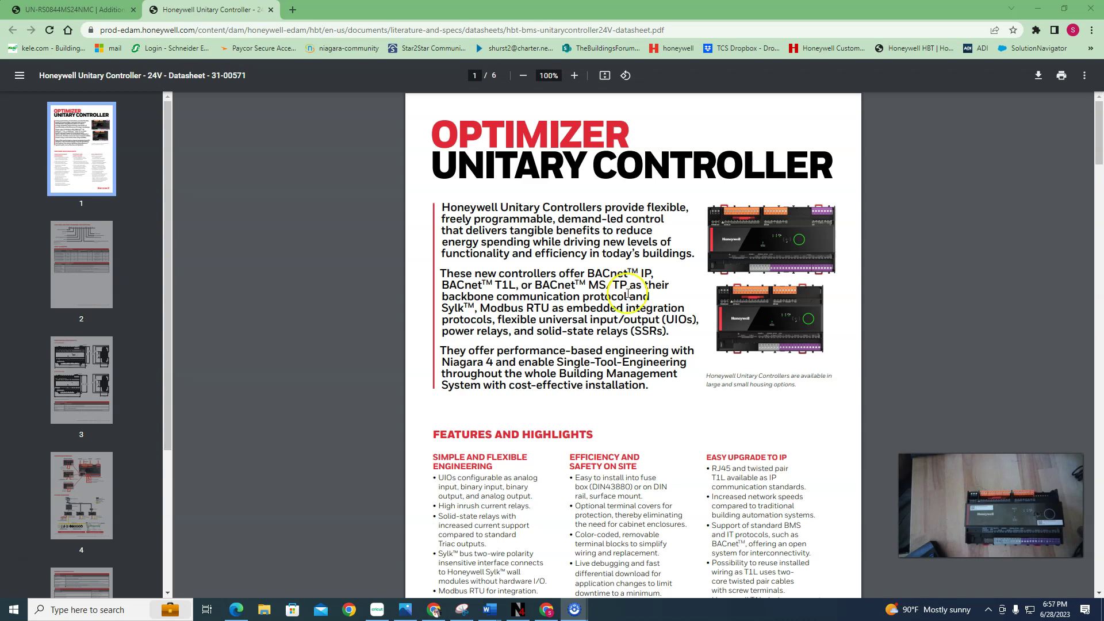
Step: Skim the Honeywell Unitary Controller datasheet's hardware overview, system overview, dimensions and product specification pages
scroll(631, 323, down, 18)
scroll(695, 378, down, 20)
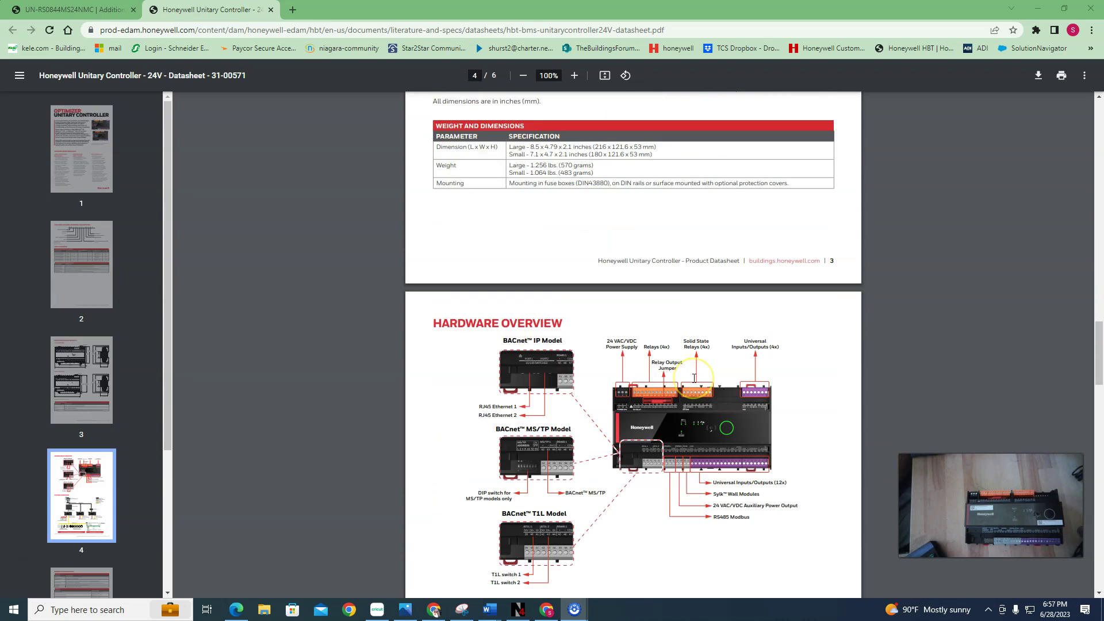
scroll(707, 375, up, 4)
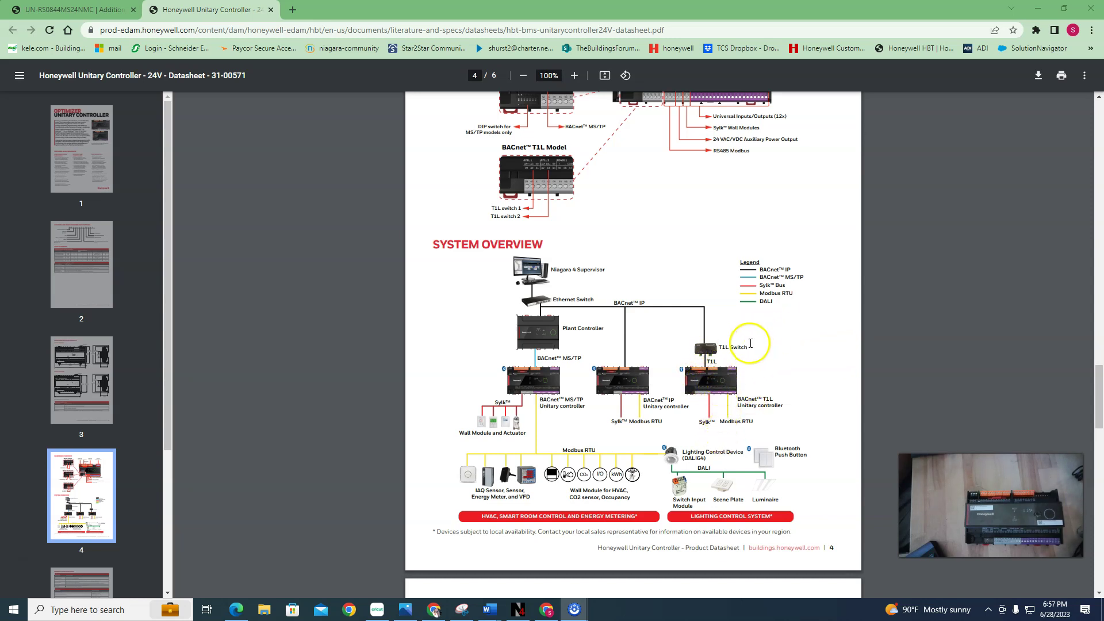
scroll(716, 379, down, 7)
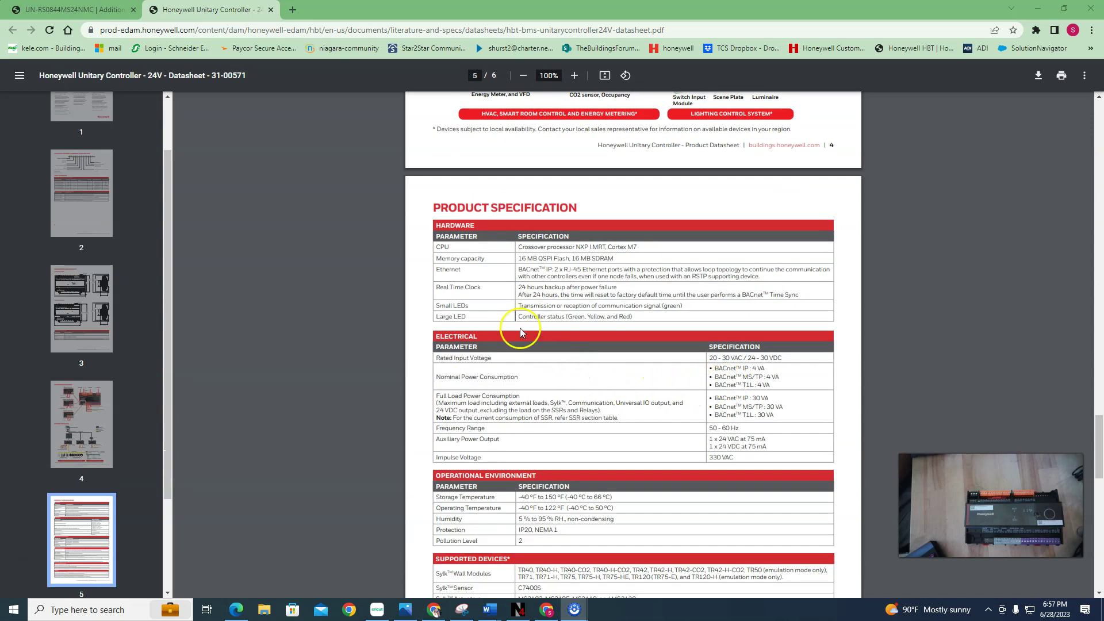
scroll(593, 466, down, 5)
scroll(592, 473, down, 10)
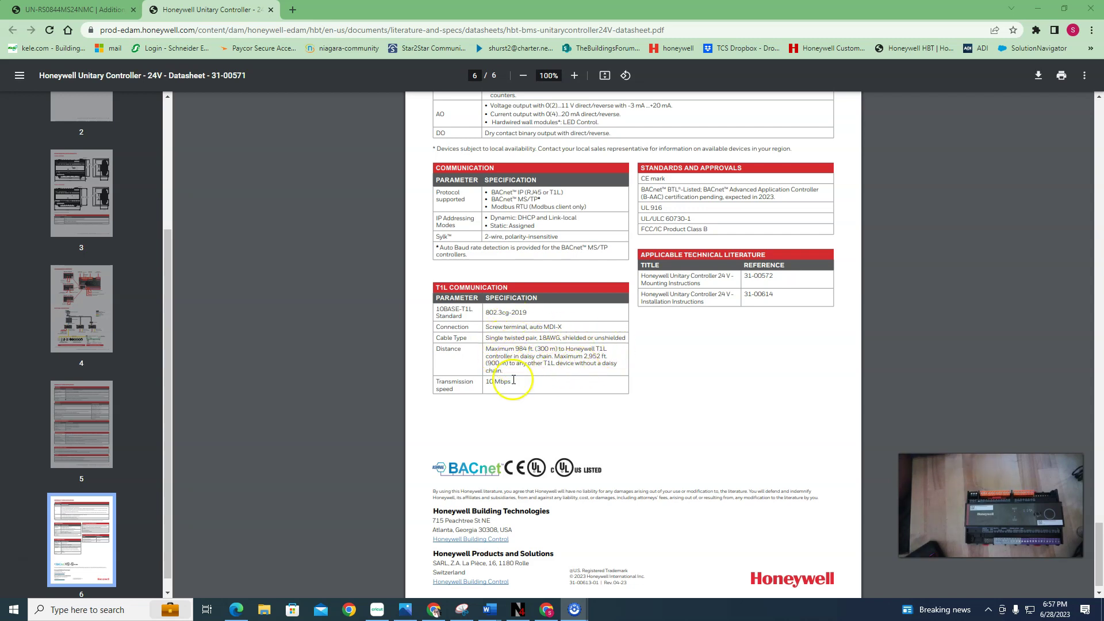
scroll(558, 409, up, 8)
scroll(558, 413, up, 10)
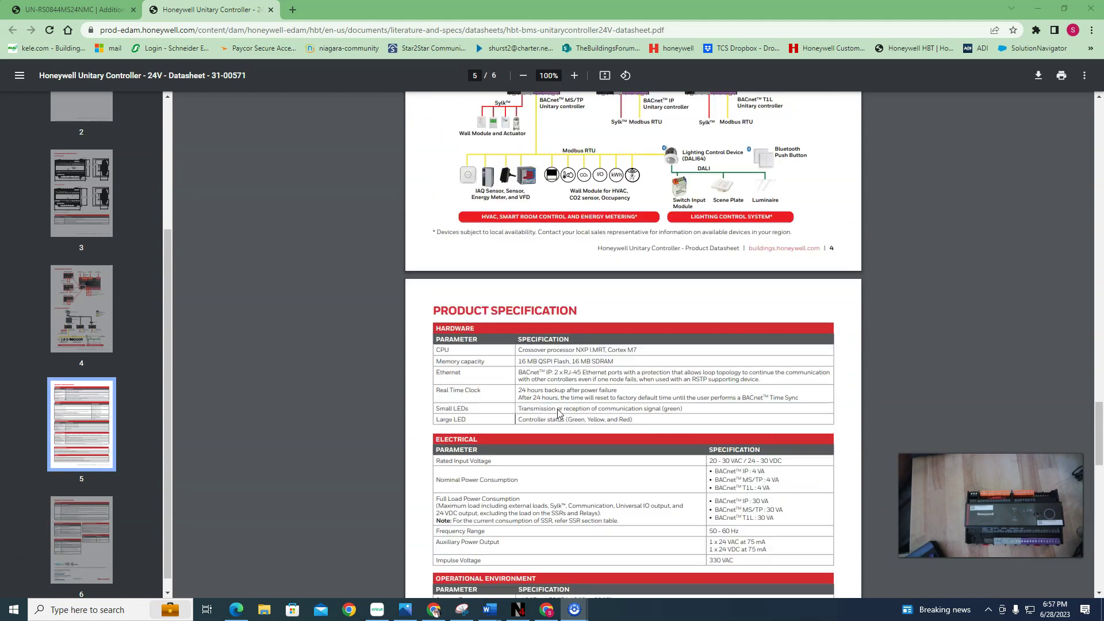
scroll(564, 410, down, 3)
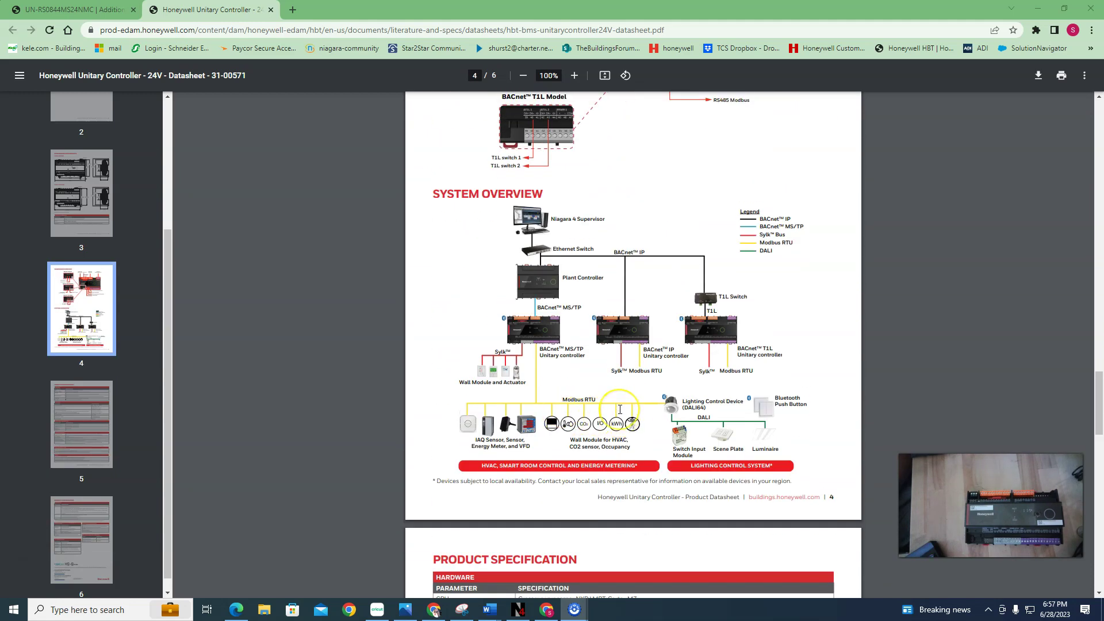
scroll(620, 408, down, 1)
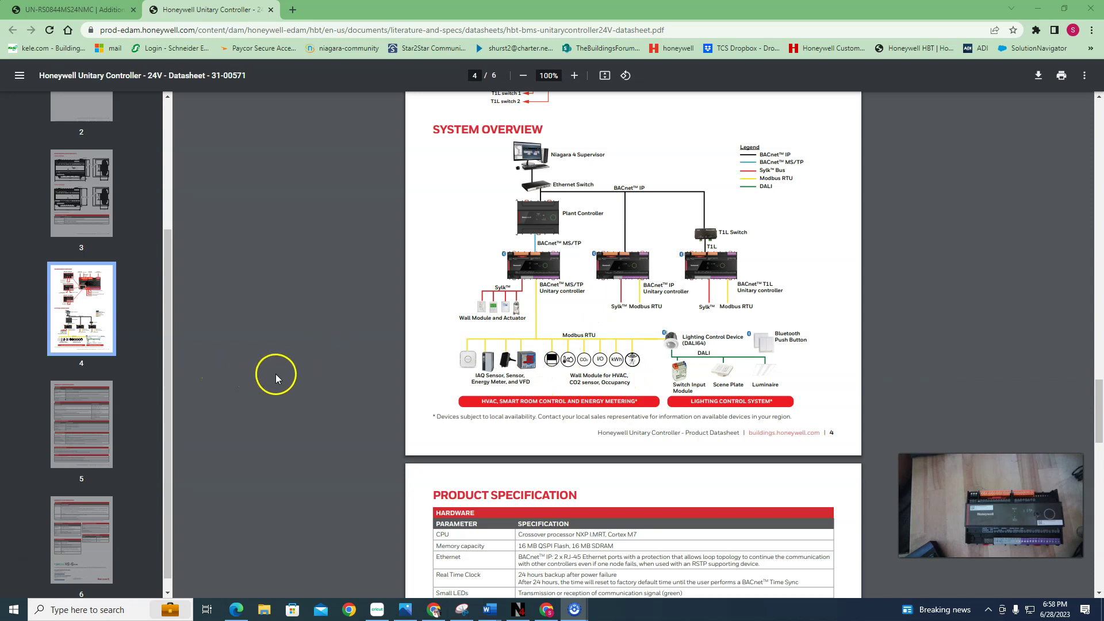
scroll(643, 397, up, 10)
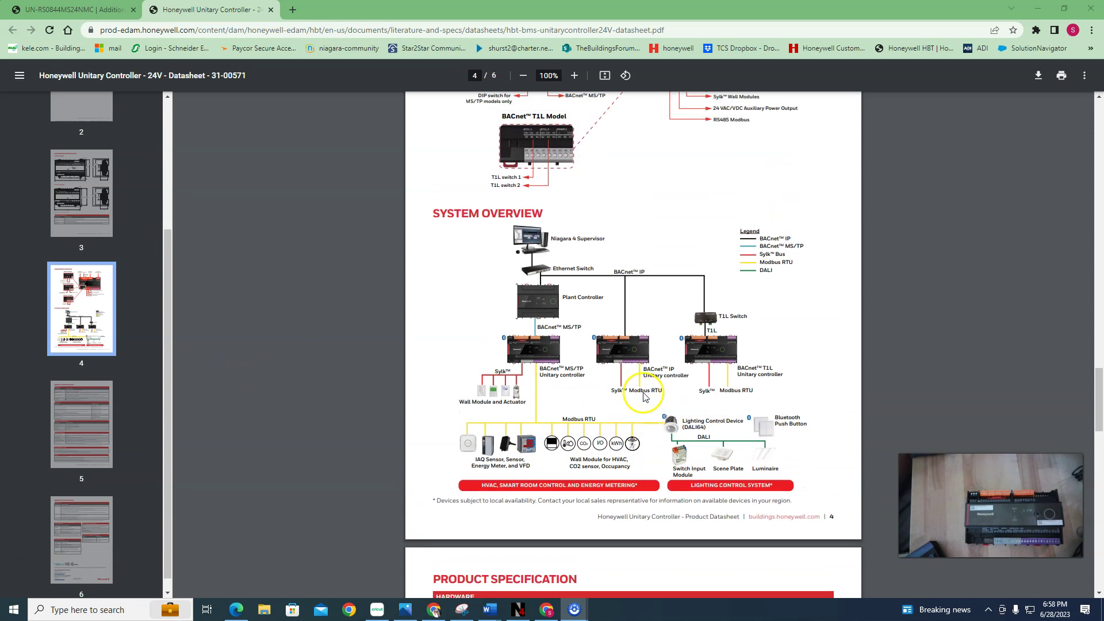
scroll(640, 383, up, 3)
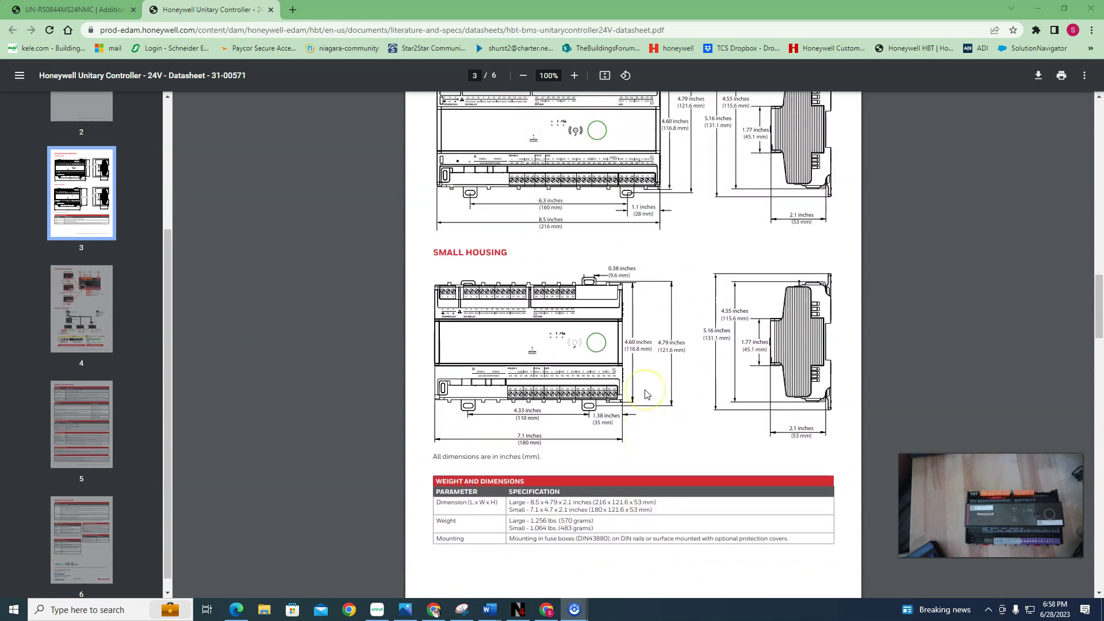
scroll(649, 387, down, 8)
scroll(680, 384, down, 20)
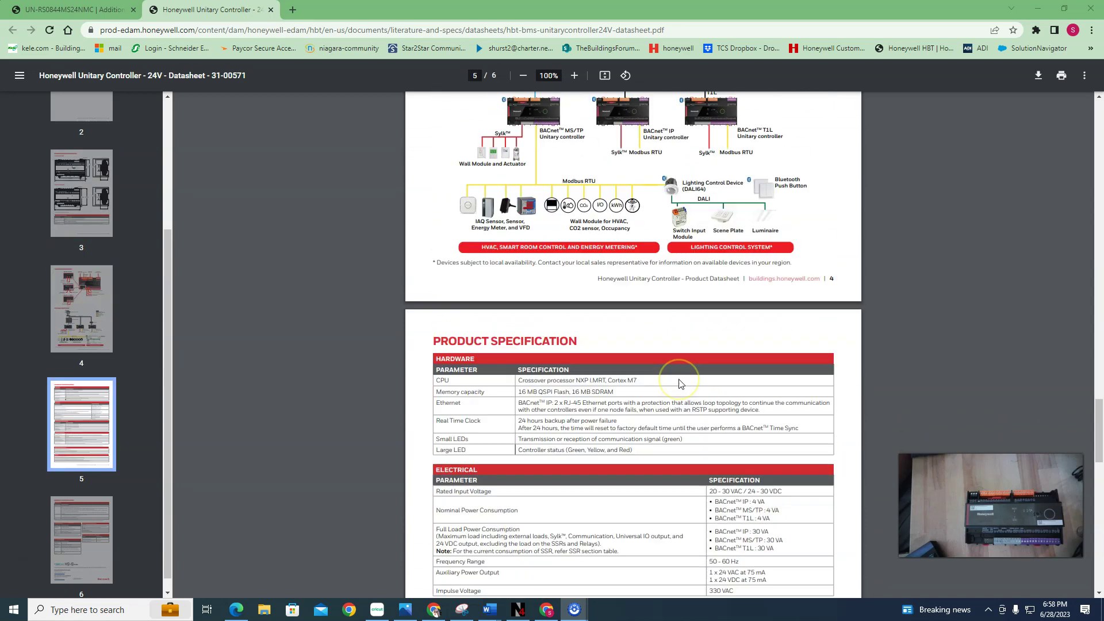
scroll(680, 383, up, 18)
scroll(679, 381, up, 20)
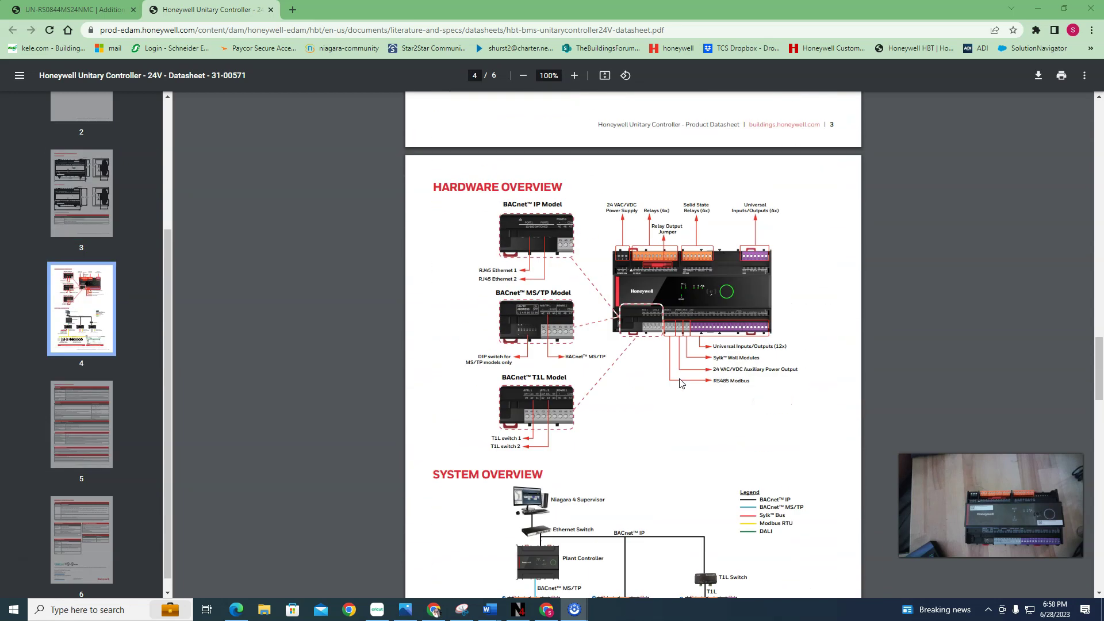
Step: Examine the controller part number description and the tables of part numbers and accessories on datasheet page 2
scroll(679, 377, up, 14)
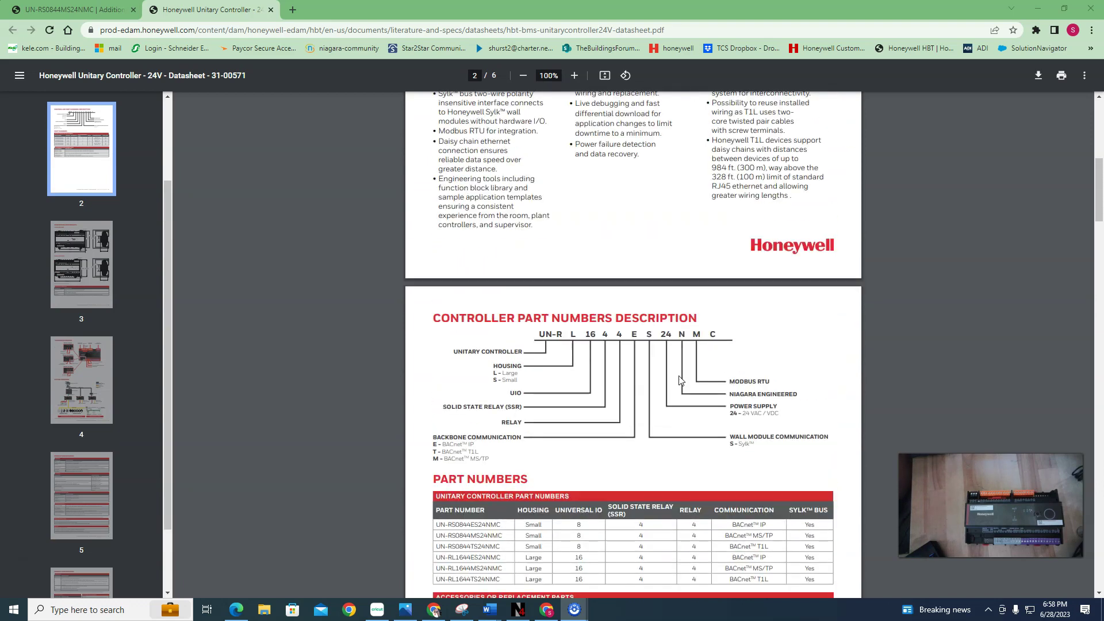
scroll(683, 373, down, 6)
scroll(683, 374, down, 18)
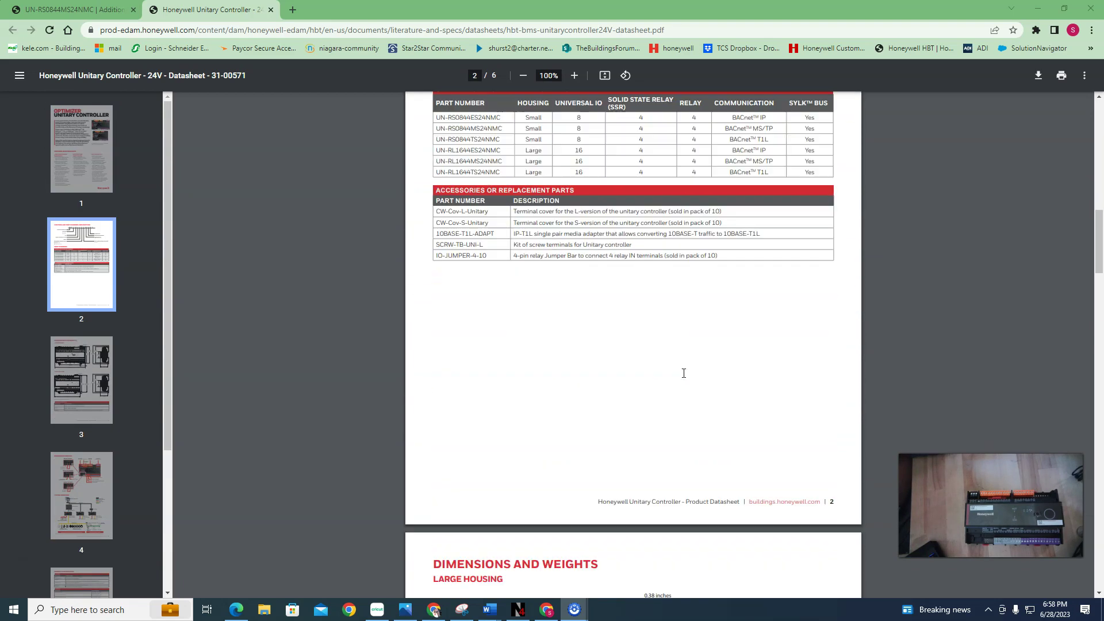
scroll(686, 370, up, 6)
scroll(661, 372, up, 10)
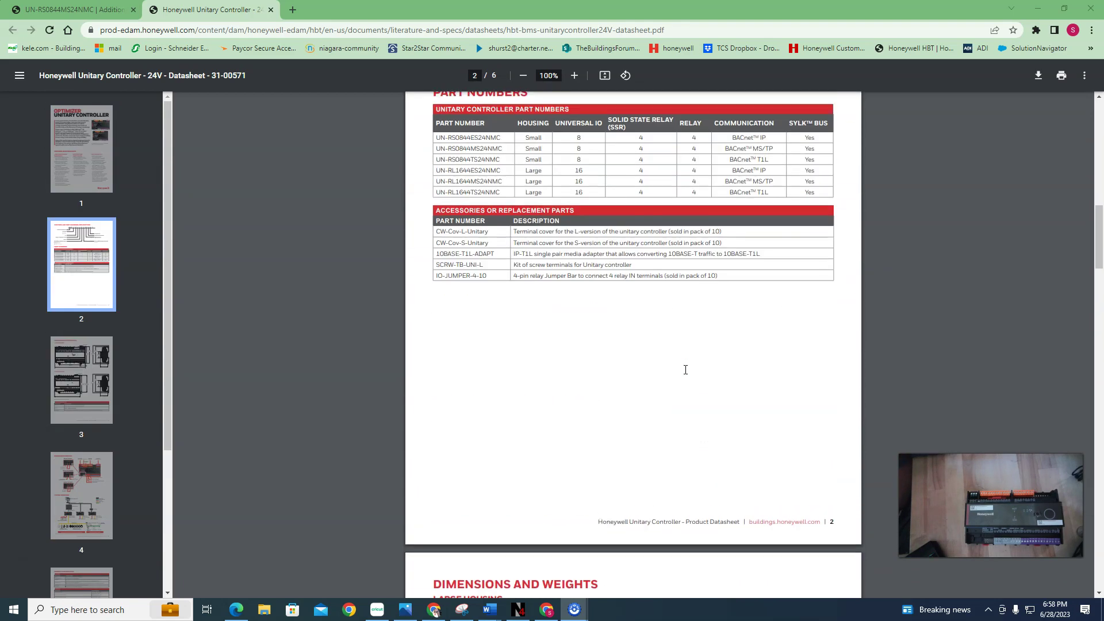
scroll(610, 375, down, 1)
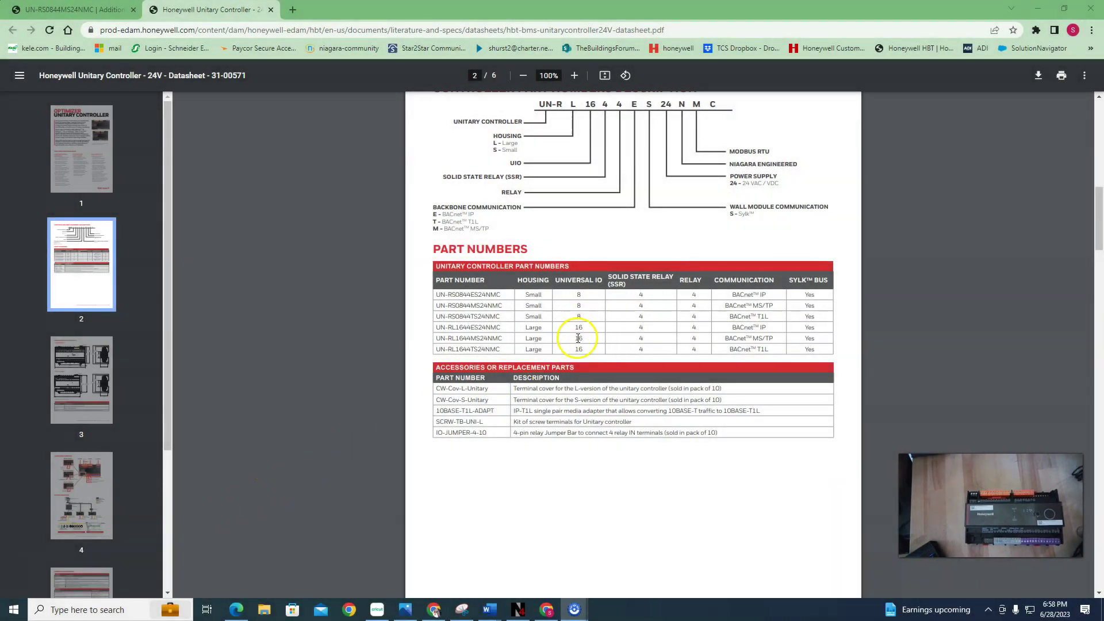
scroll(640, 364, down, 1)
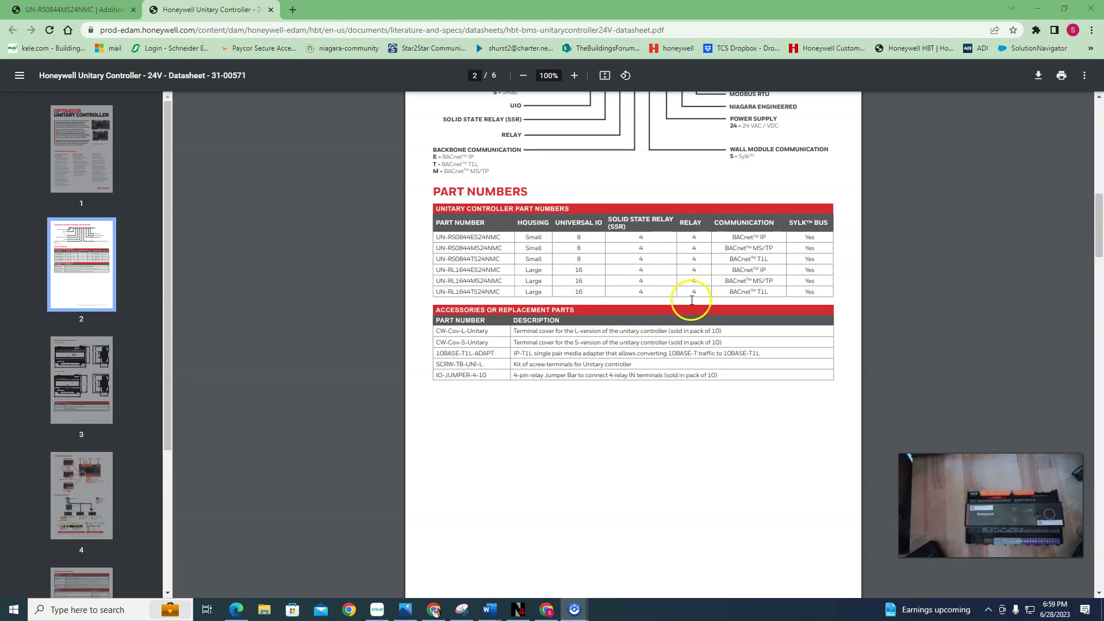
Step: Examine the Hardware Overview diagram on page 4 for the controller's terminals, relays and communication models
scroll(692, 287, down, 10)
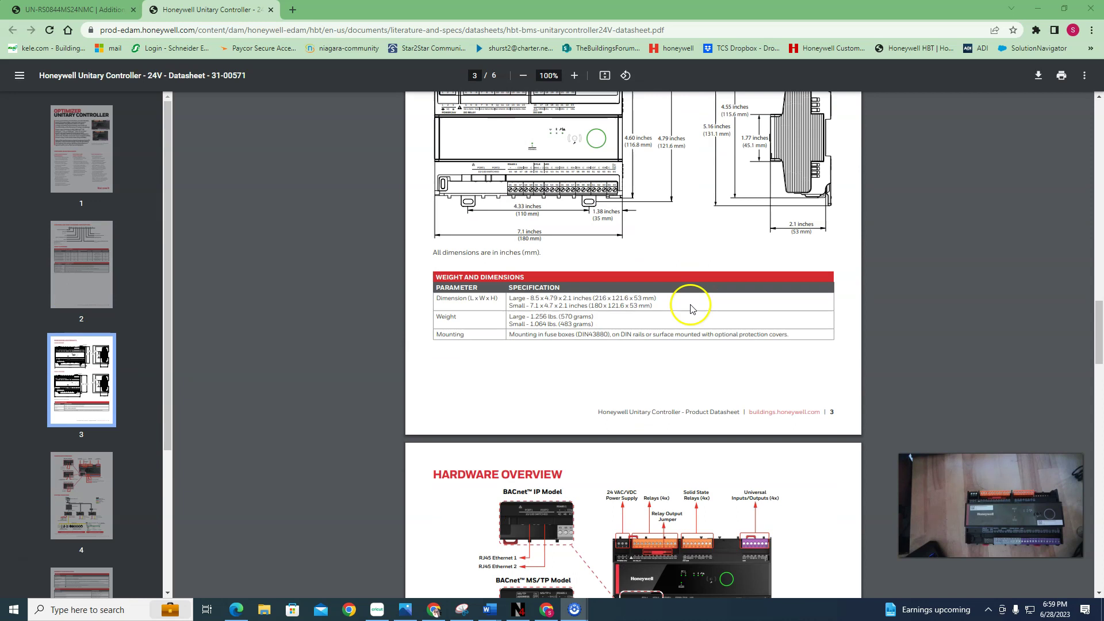
scroll(690, 309, down, 4)
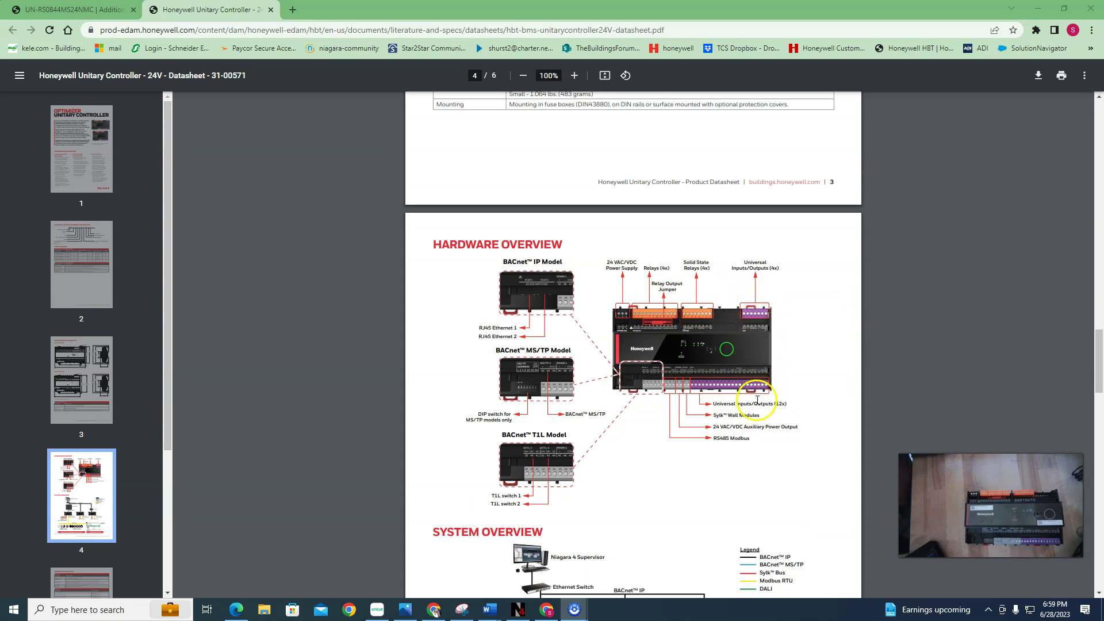
scroll(742, 425, down, 1)
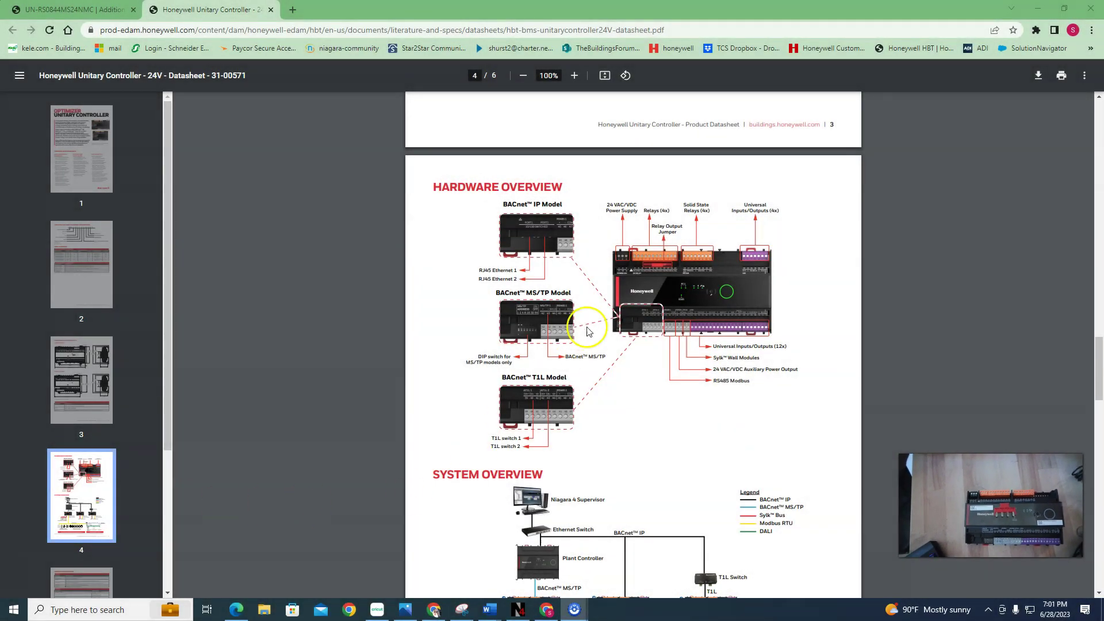
Step: Read the product specification tables for supported devices, solid state relays, relays, universal IO, communication and T1L
scroll(604, 394, down, 8)
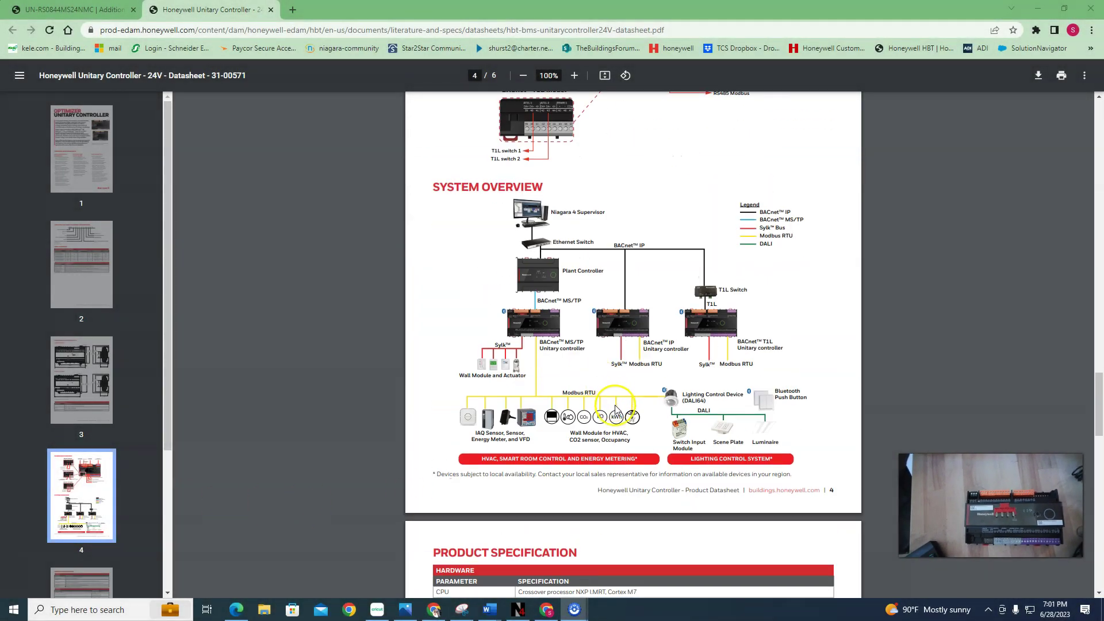
scroll(615, 407, down, 5)
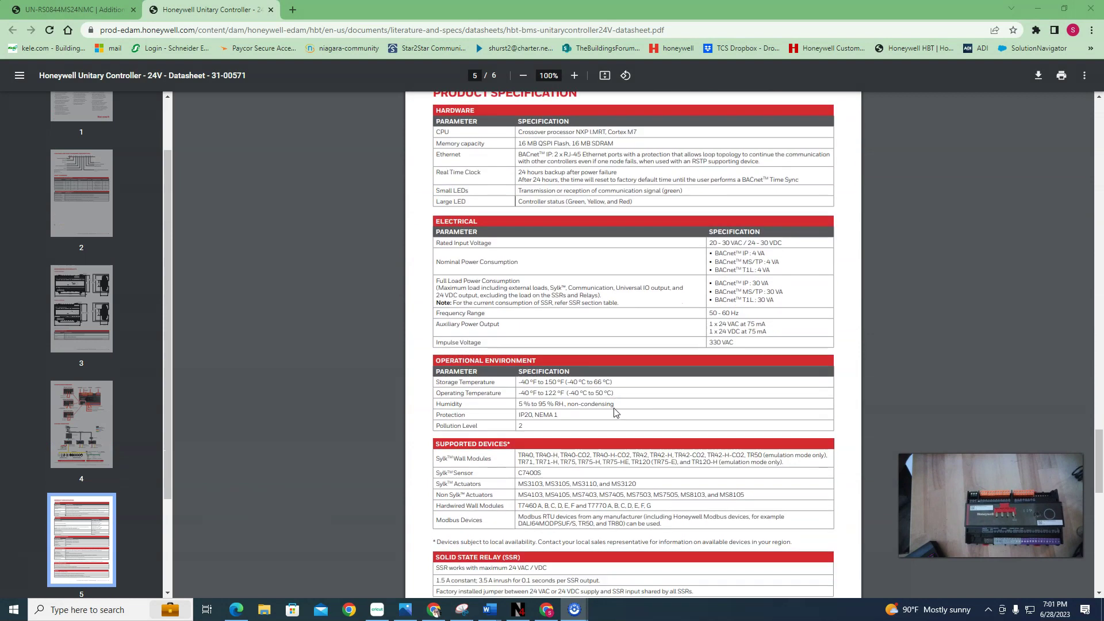
scroll(614, 409, down, 2)
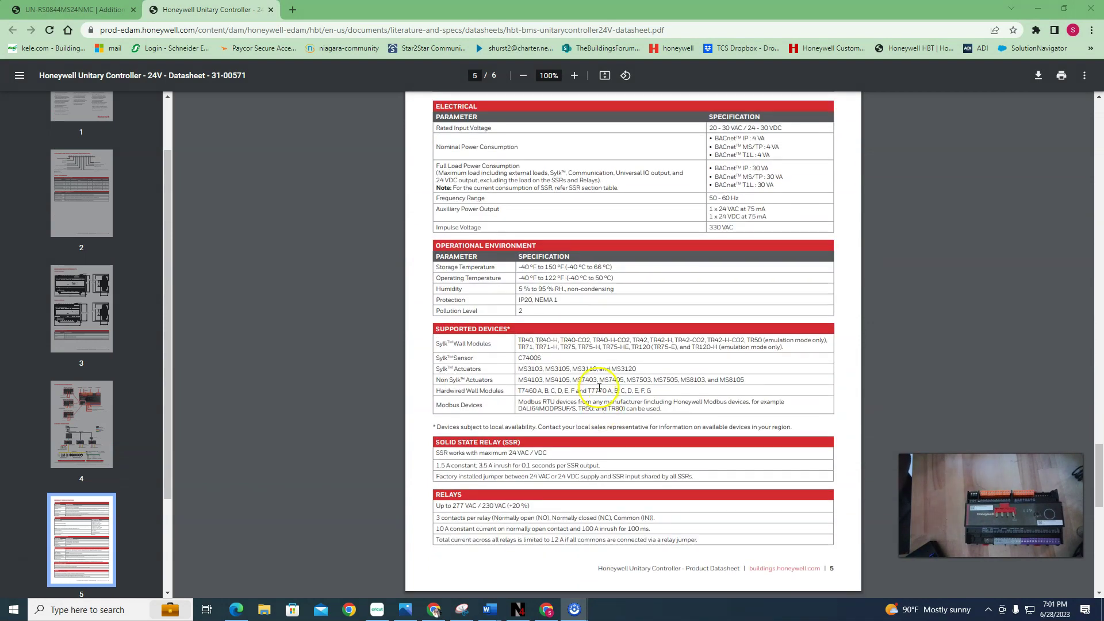
scroll(600, 397, down, 1)
scroll(599, 391, down, 2)
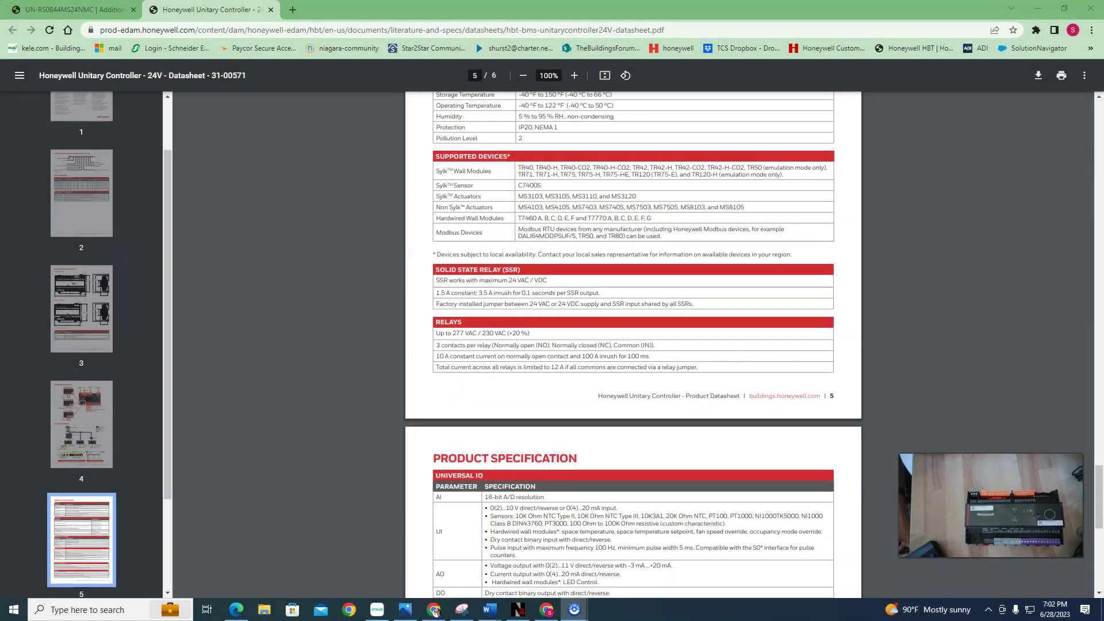
scroll(533, 389, down, 3)
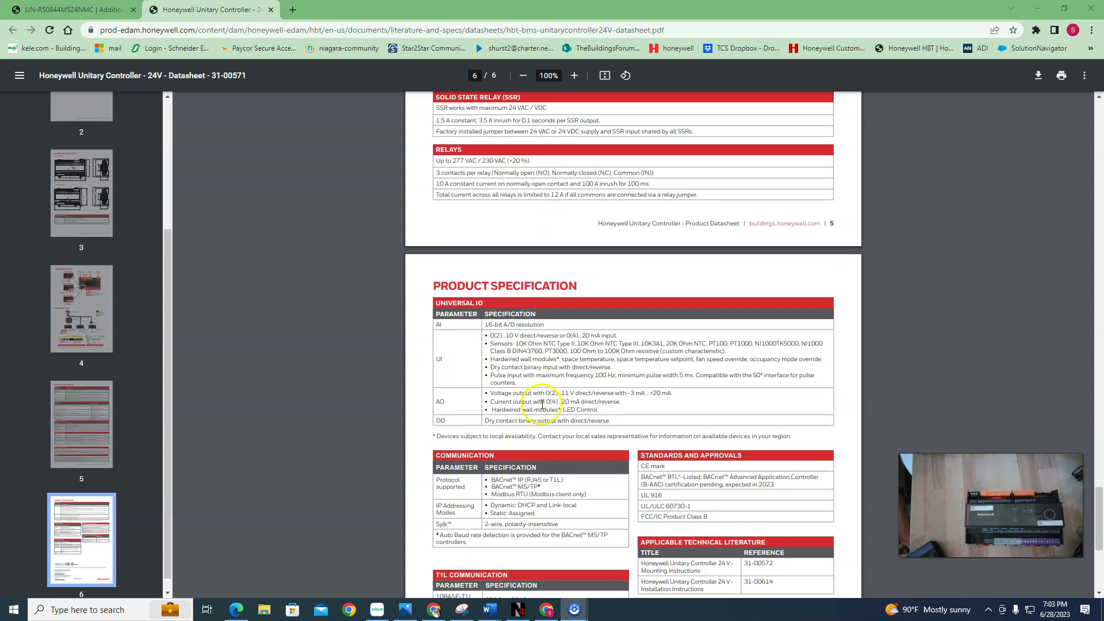
scroll(542, 405, down, 4)
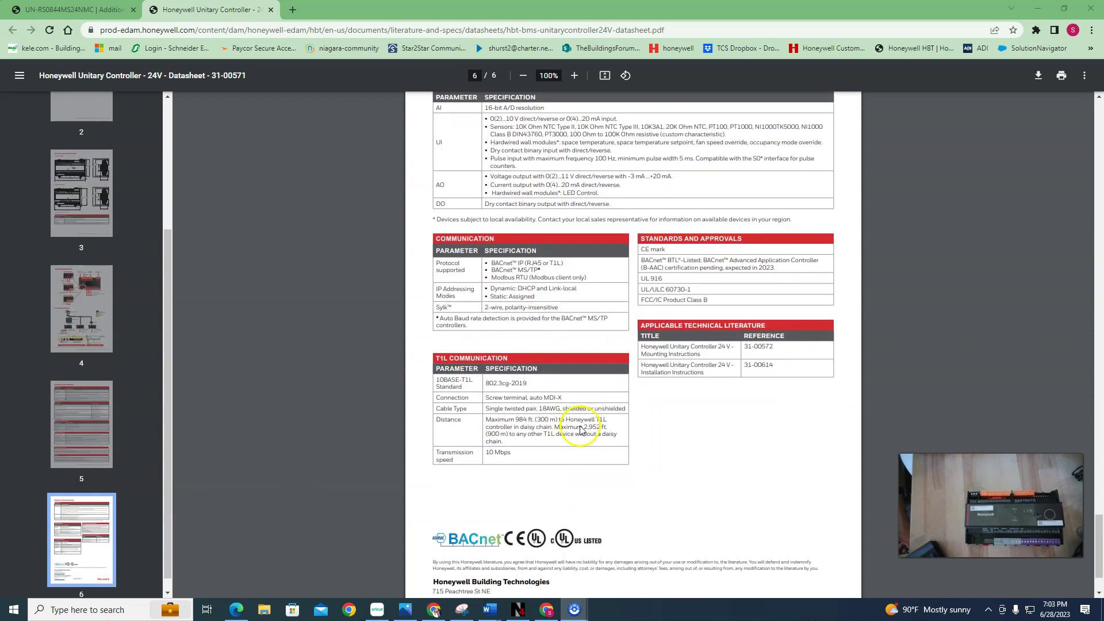
scroll(621, 369, up, 3)
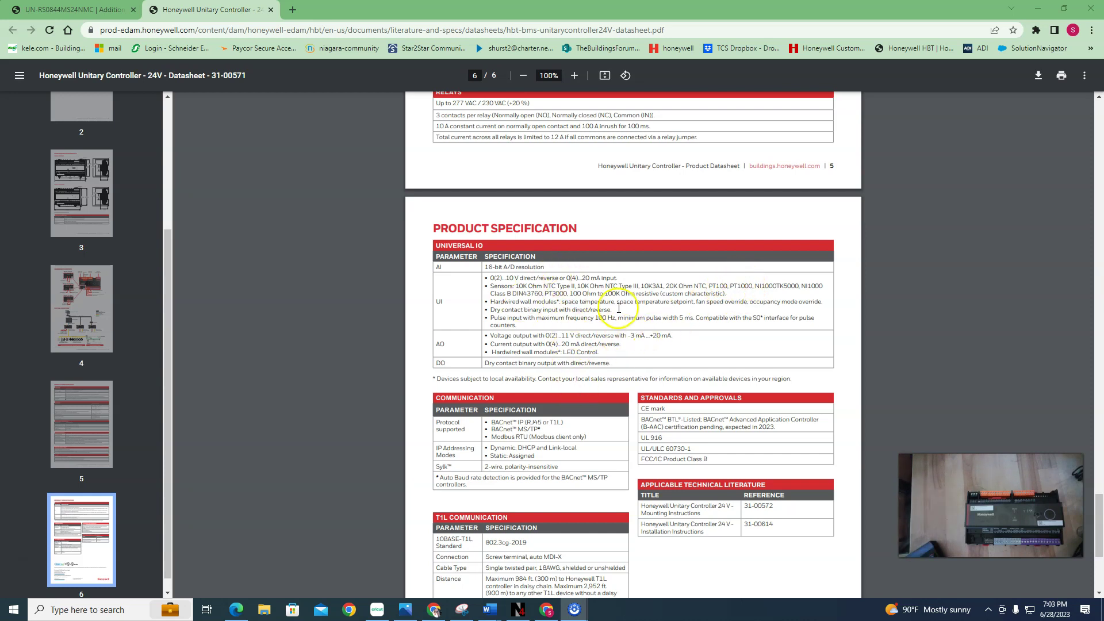
scroll(574, 426, up, 1)
scroll(577, 443, down, 2)
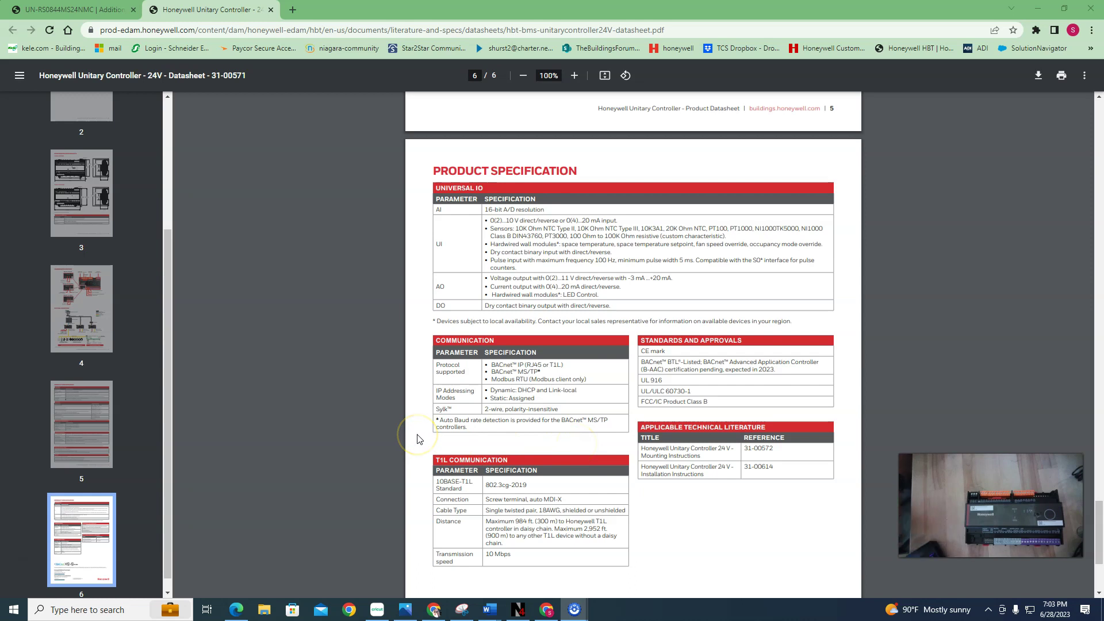
scroll(555, 409, down, 2)
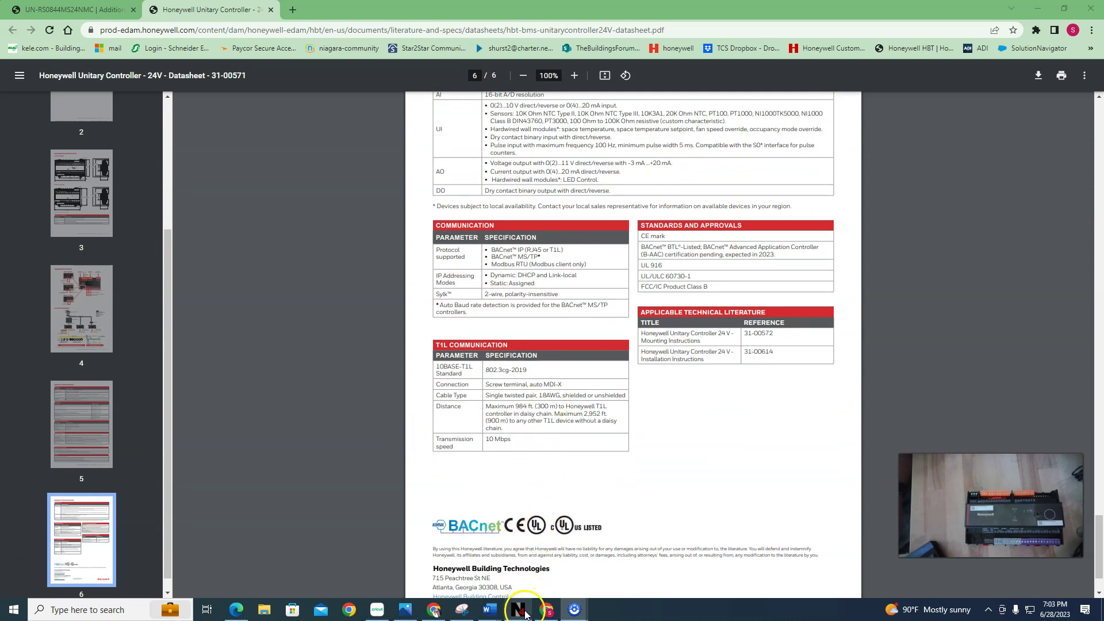
Step: Switch to WEBStation N4 and collapse the PhysicalPoints folder in the honIrmControl palette
click(518, 610)
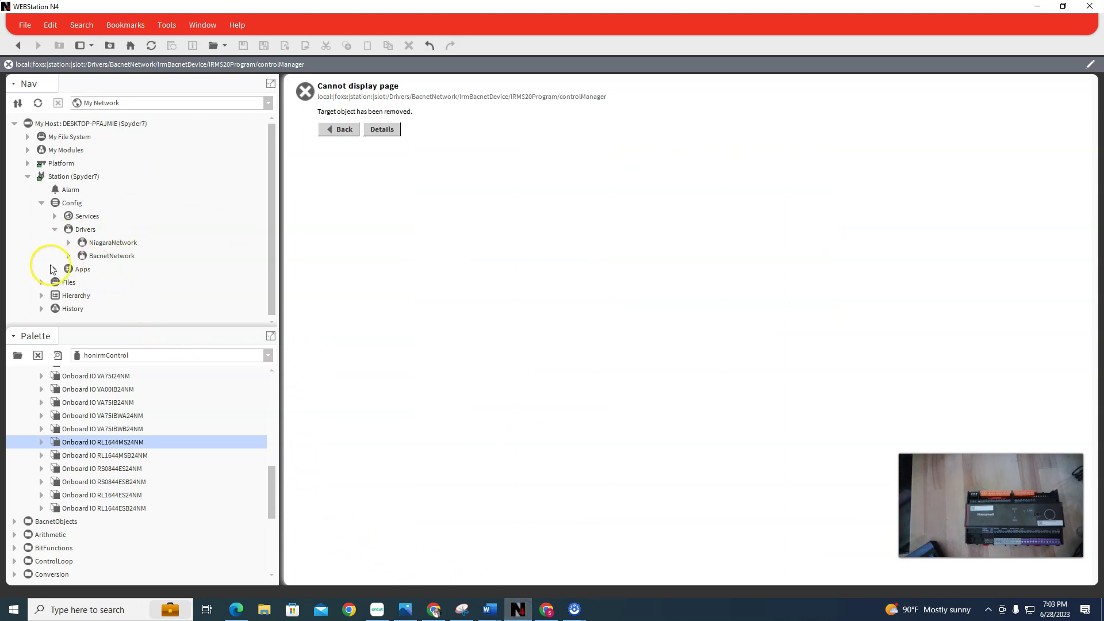
scroll(101, 405, up, 5)
scroll(100, 402, up, 3)
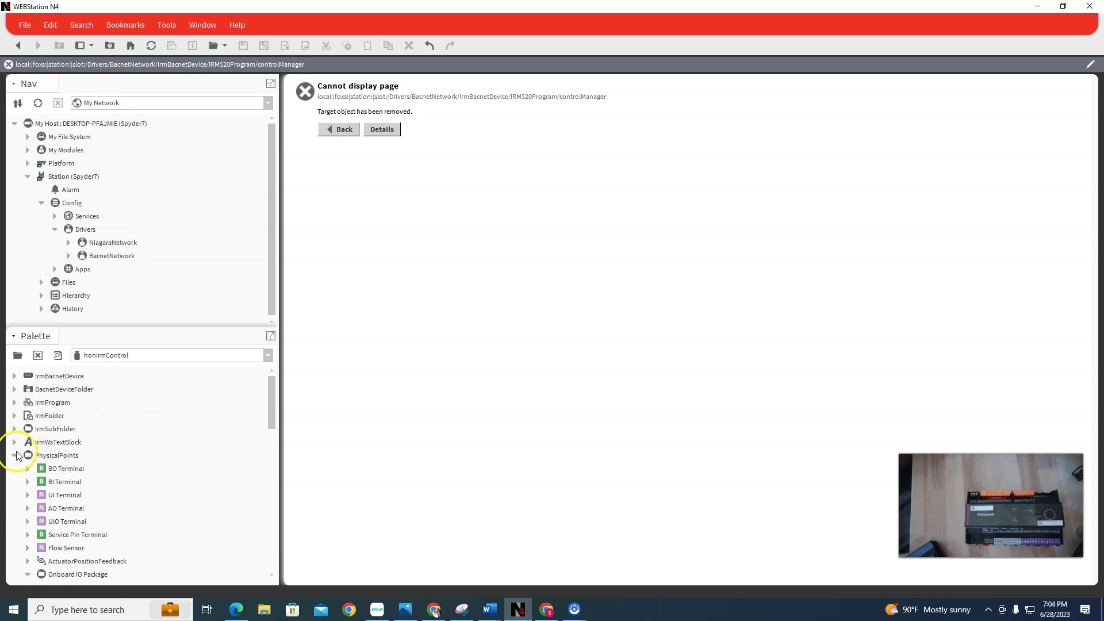
click(15, 455)
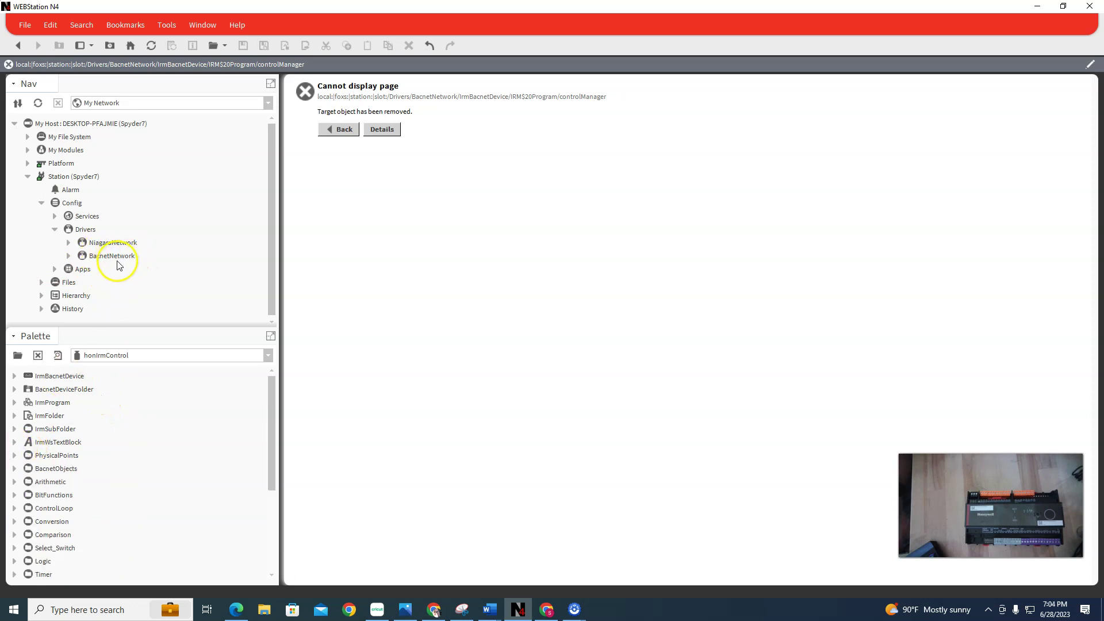
Step: Add an IrmBacnetDevice from the honIrmControl palette to BacnetNetwork under its default name, and expand it down to its IRM Program
click(68, 256)
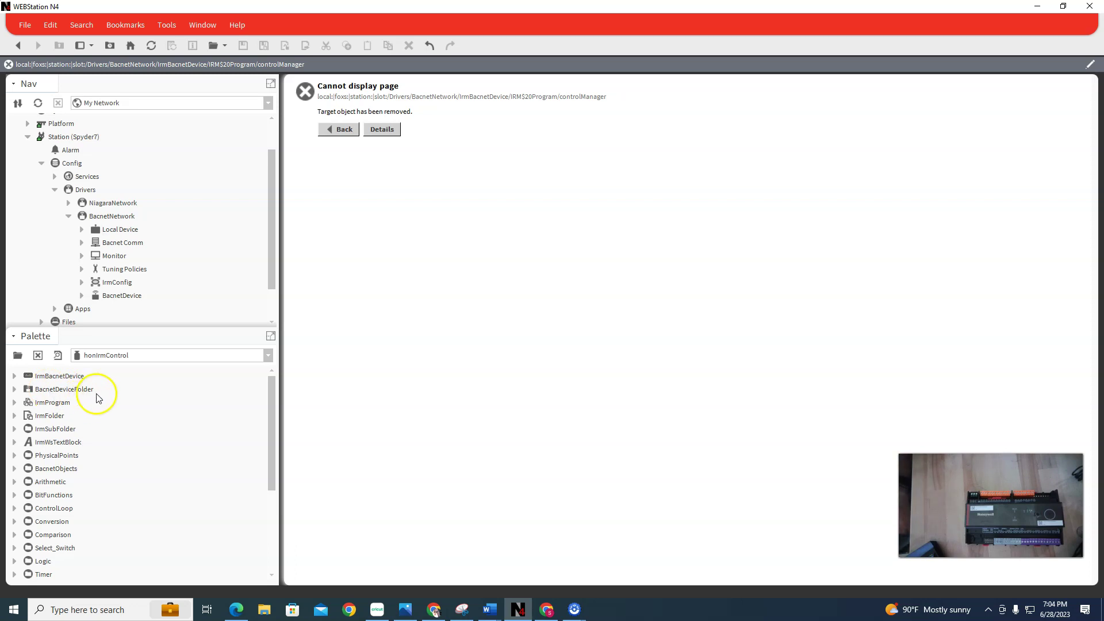
drag(46, 377, 105, 220)
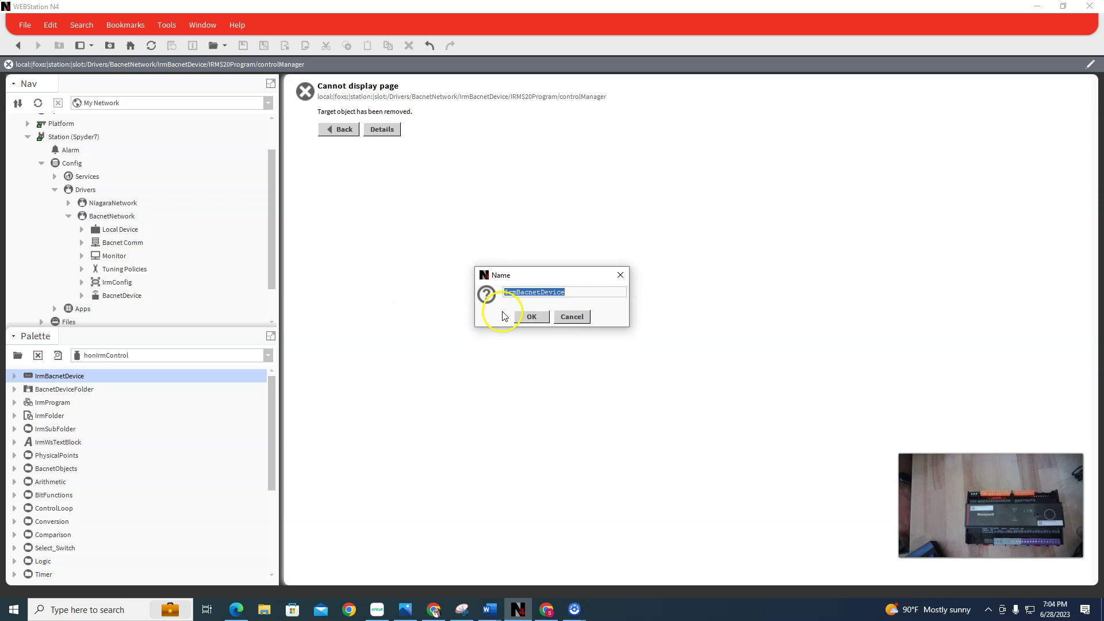
click(527, 317)
click(81, 308)
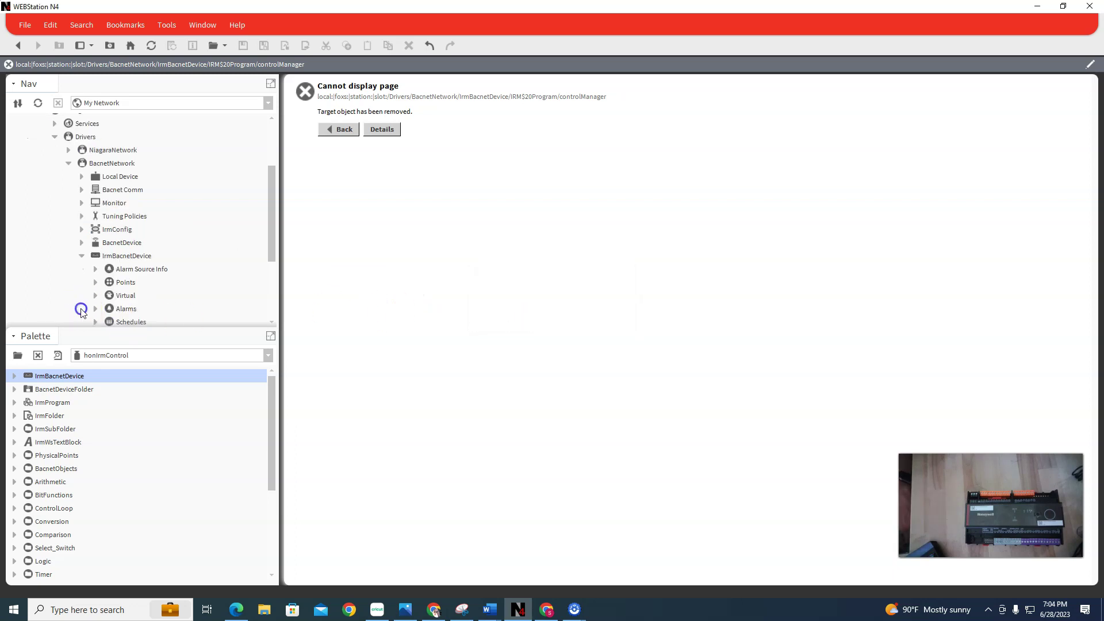
scroll(153, 308, down, 3)
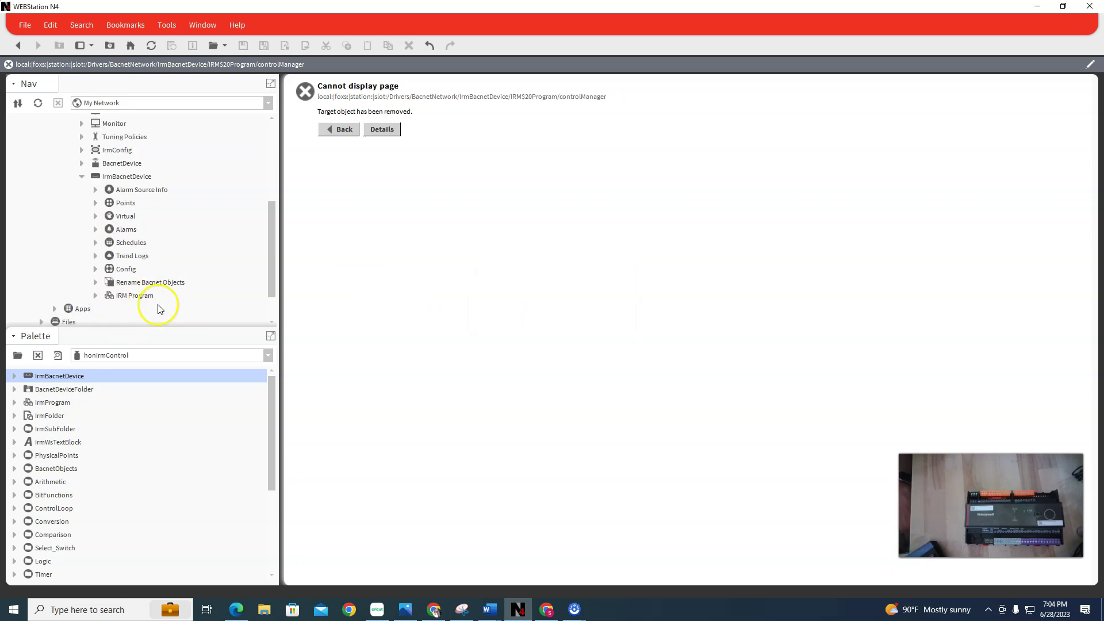
Step: Set the Device Model Name to RS0844MS24NM in the Control Manager of the device's IRM Program and save the change
click(96, 295)
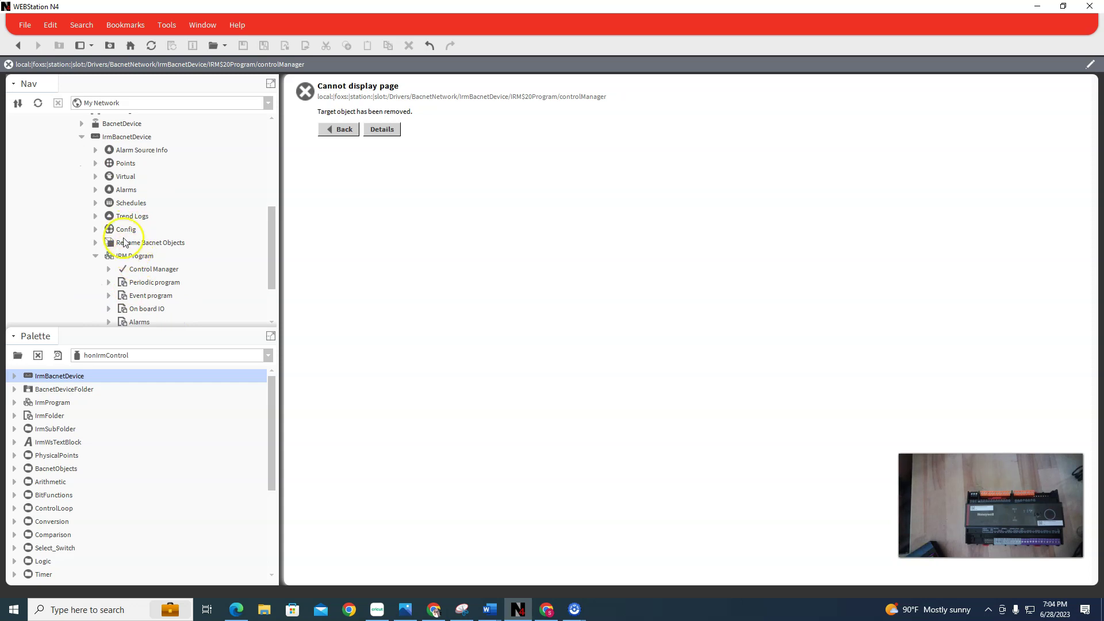
scroll(150, 249, down, 1)
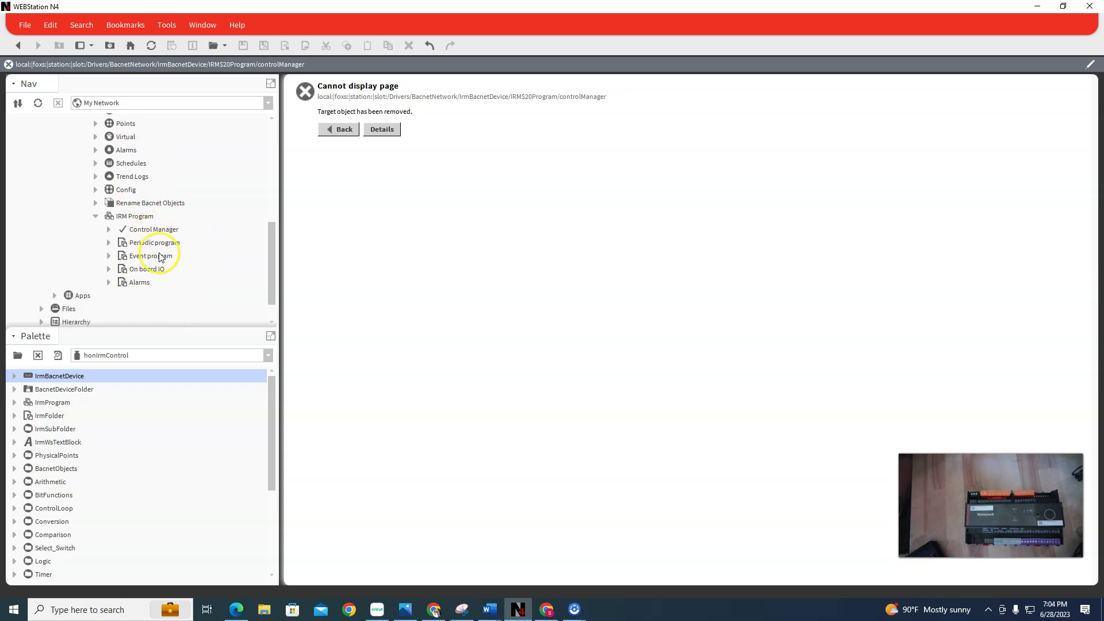
click(155, 230)
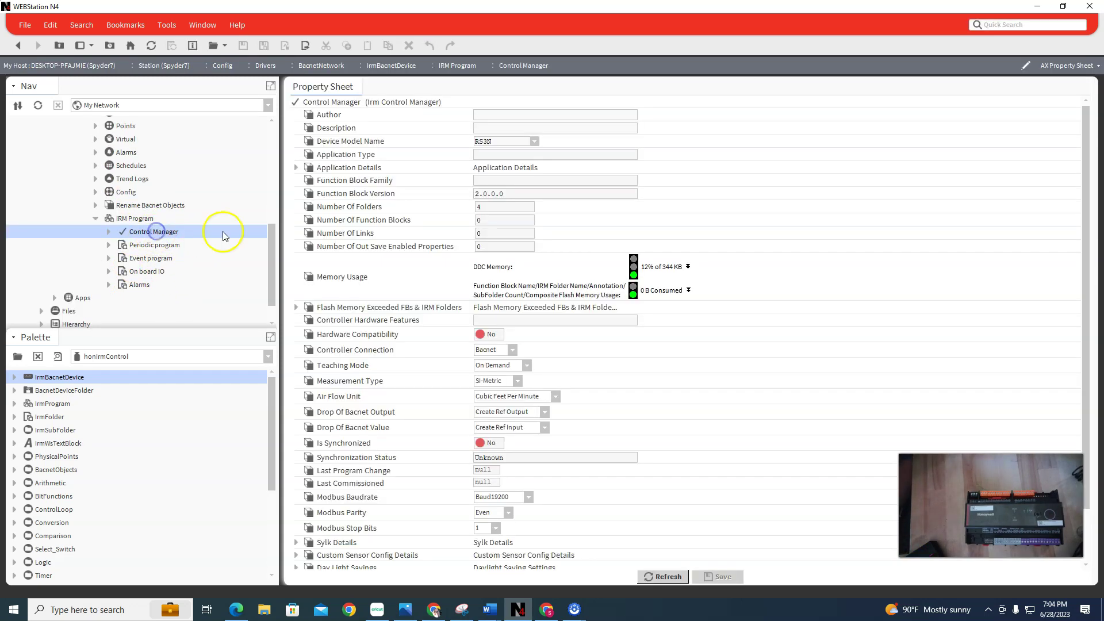
click(535, 142)
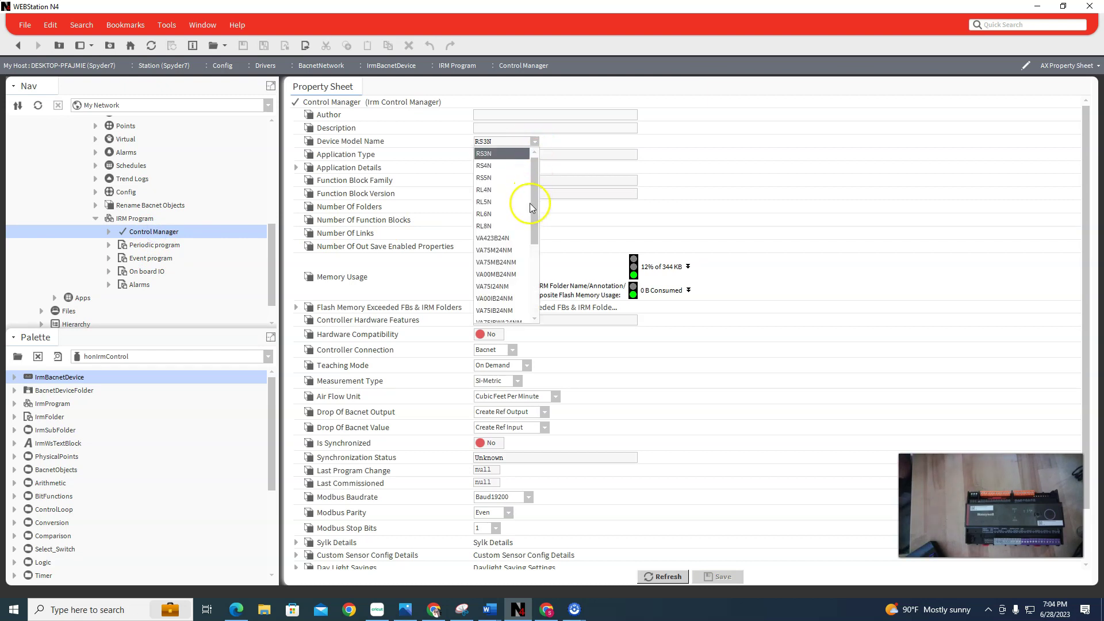
scroll(506, 286, down, 2)
click(536, 237)
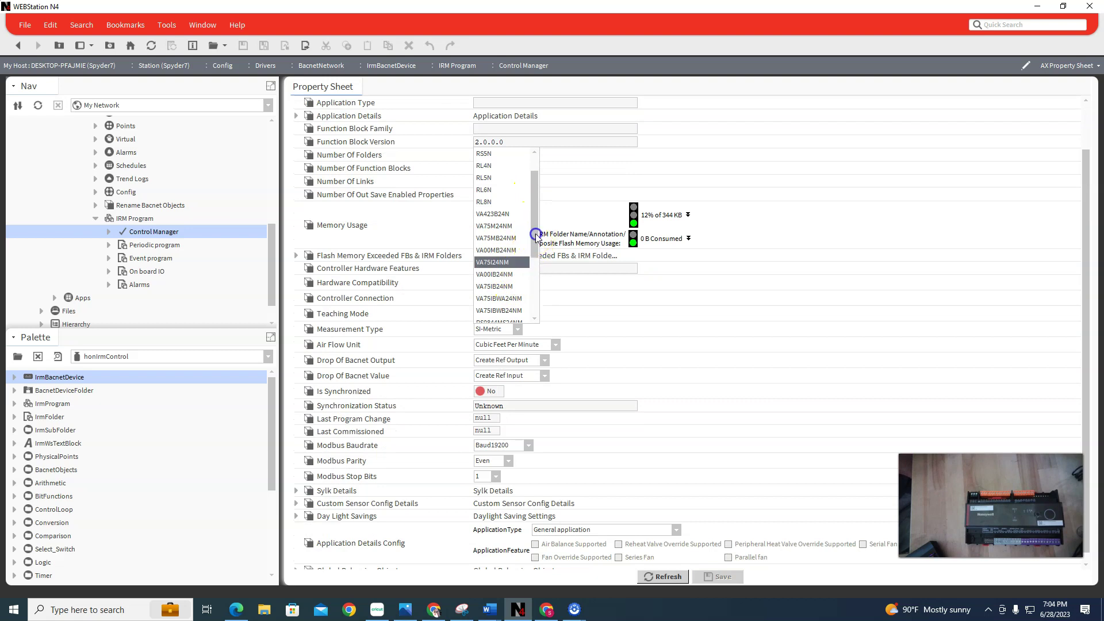
drag(536, 237, 537, 292)
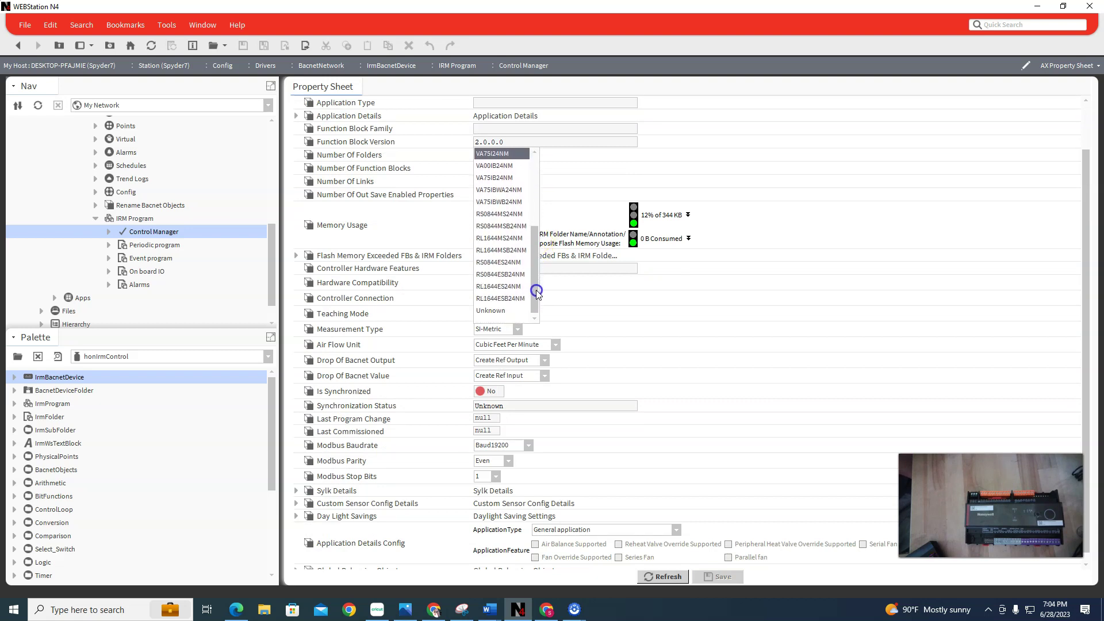
click(519, 214)
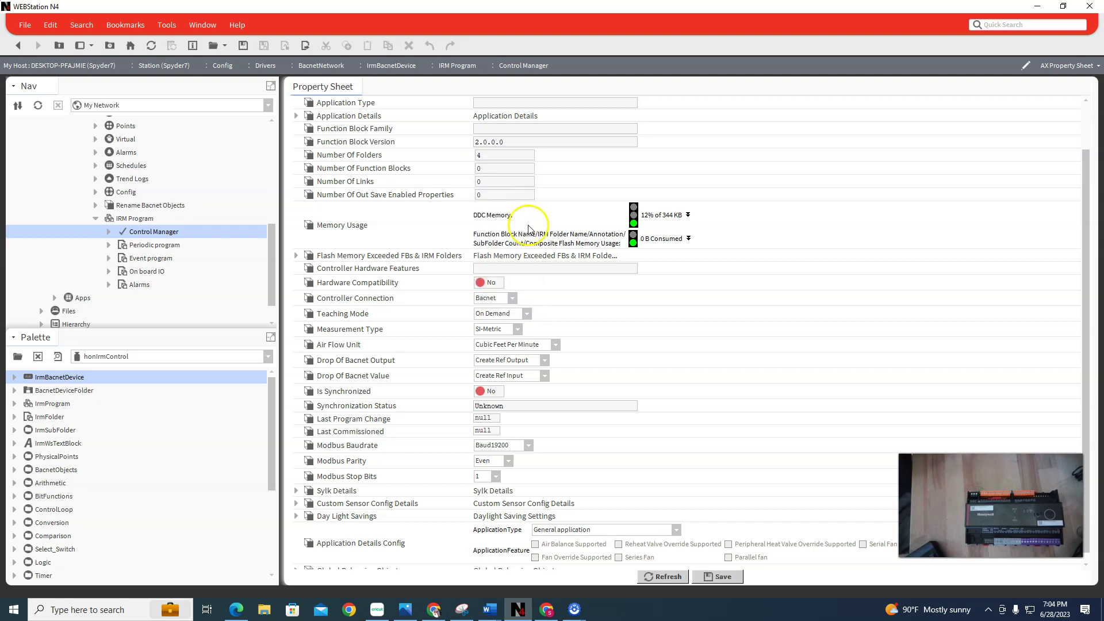
scroll(545, 217, up, 2)
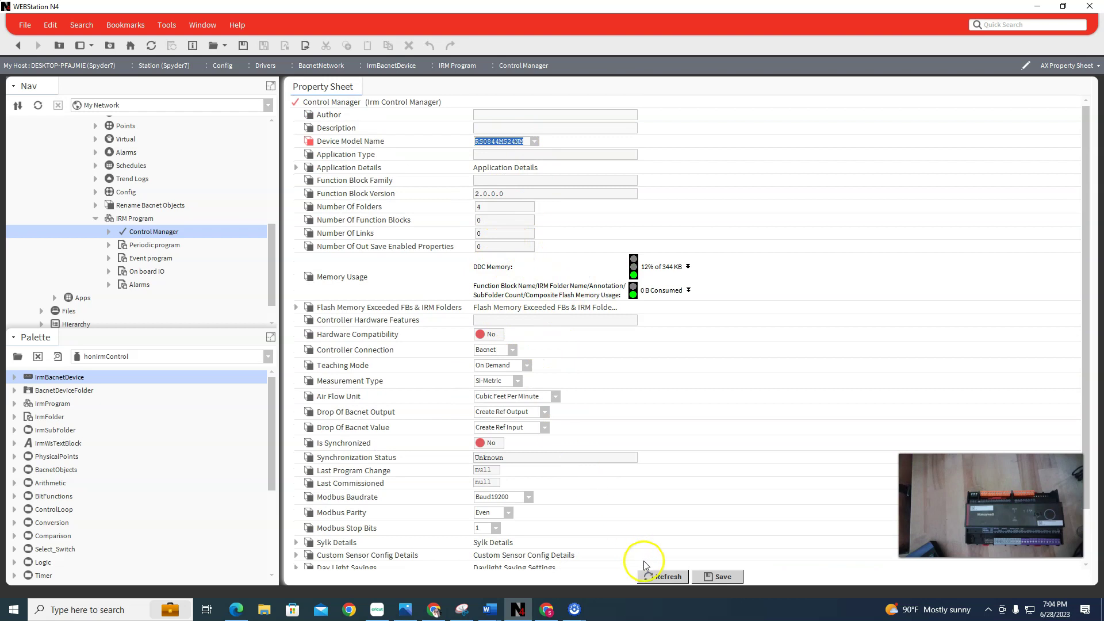
click(718, 577)
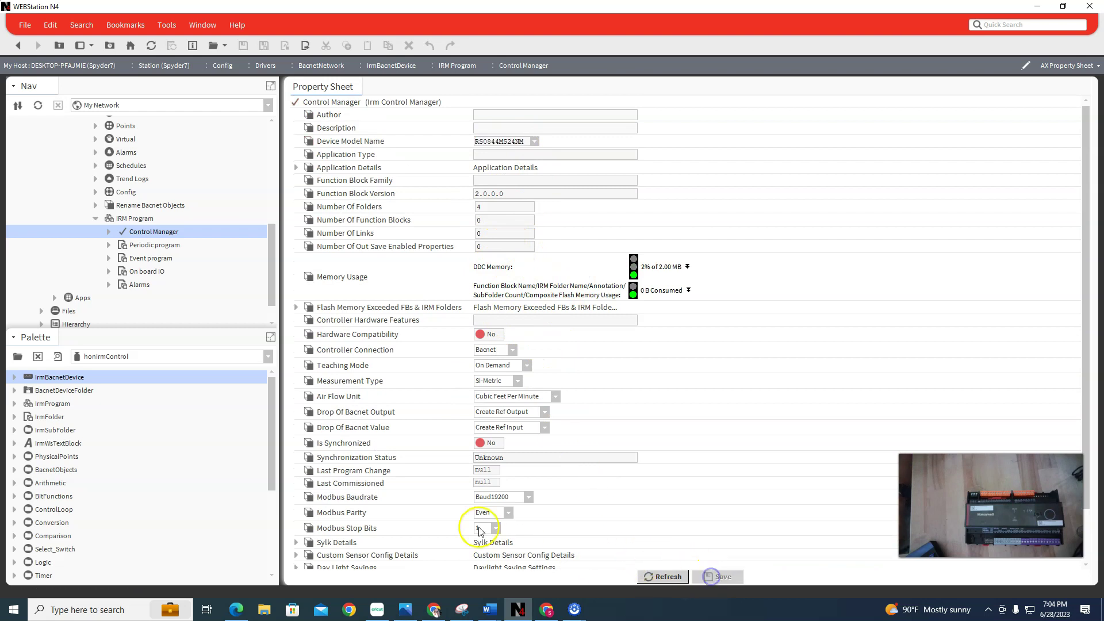
Step: Add the Onboard IO RS0844ES24NM package from PhysicalPoints to the On board IO wire sheet under its default name
double_click(144, 272)
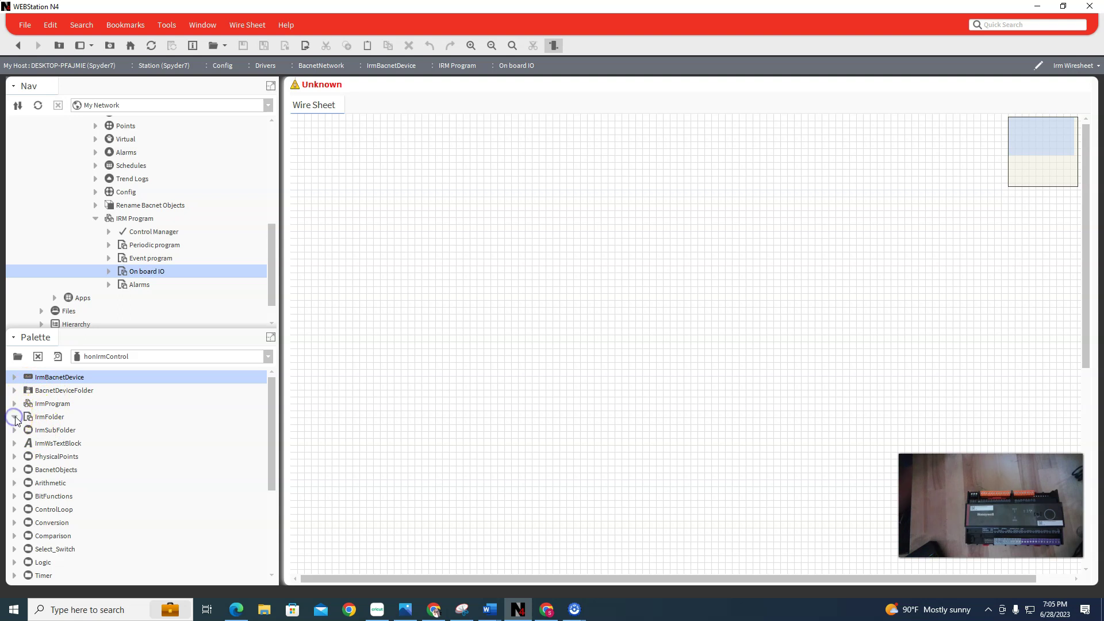
click(14, 456)
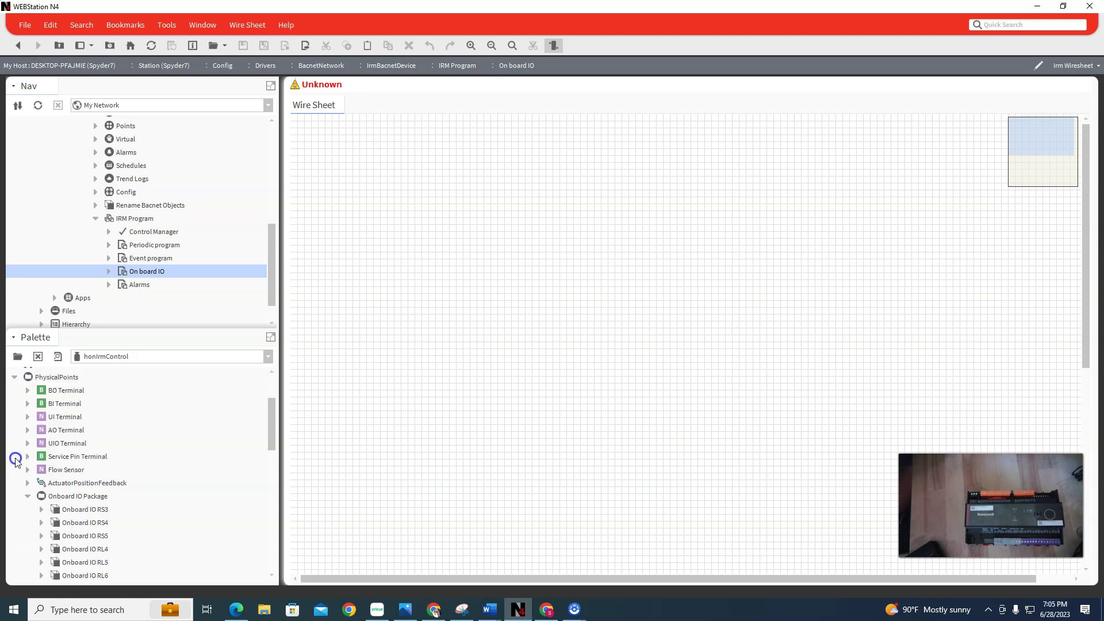
scroll(72, 420, down, 1)
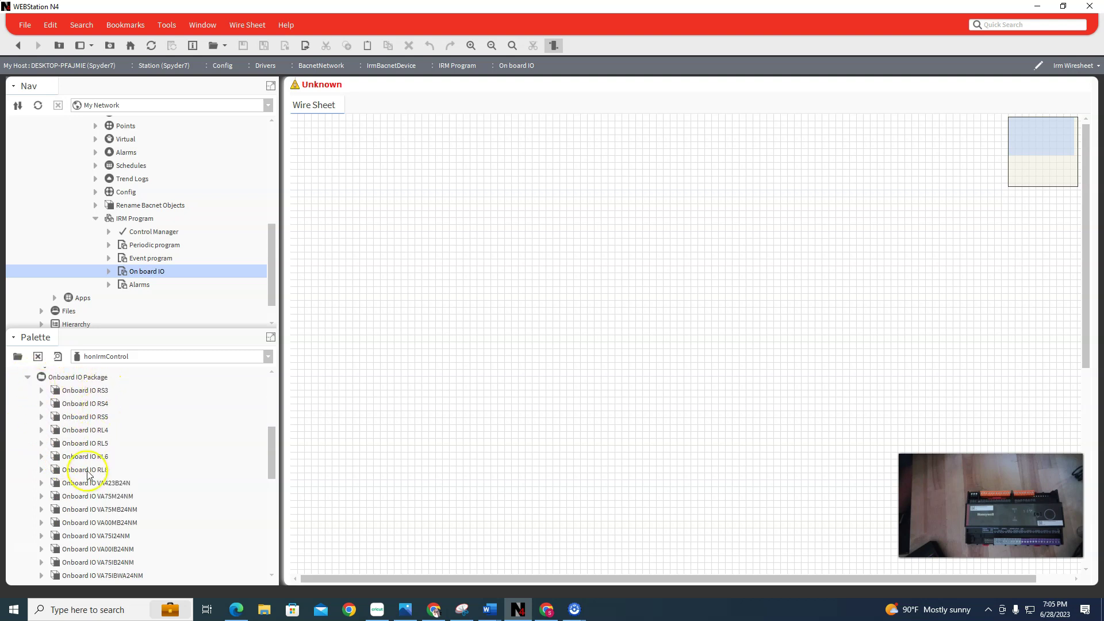
scroll(111, 493, down, 3)
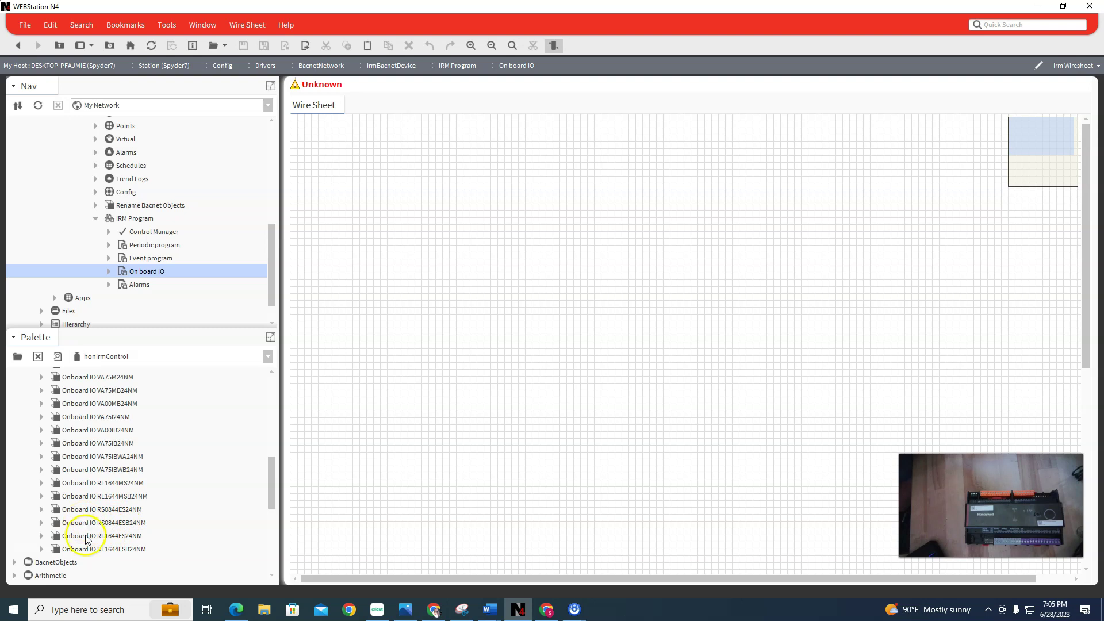
scroll(84, 514, up, 1)
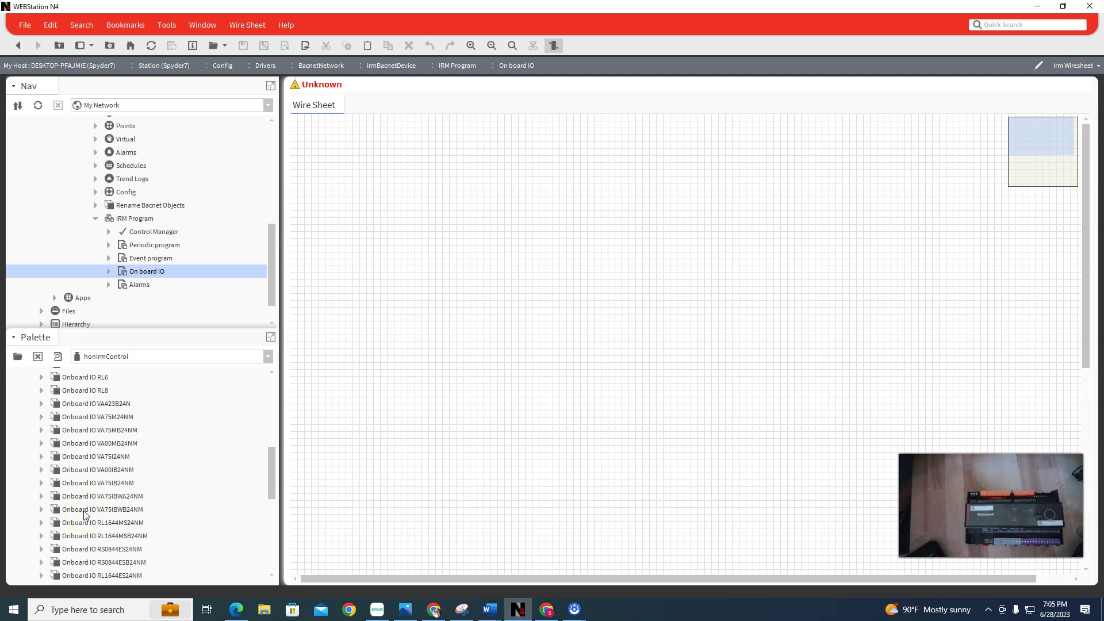
scroll(84, 514, down, 1)
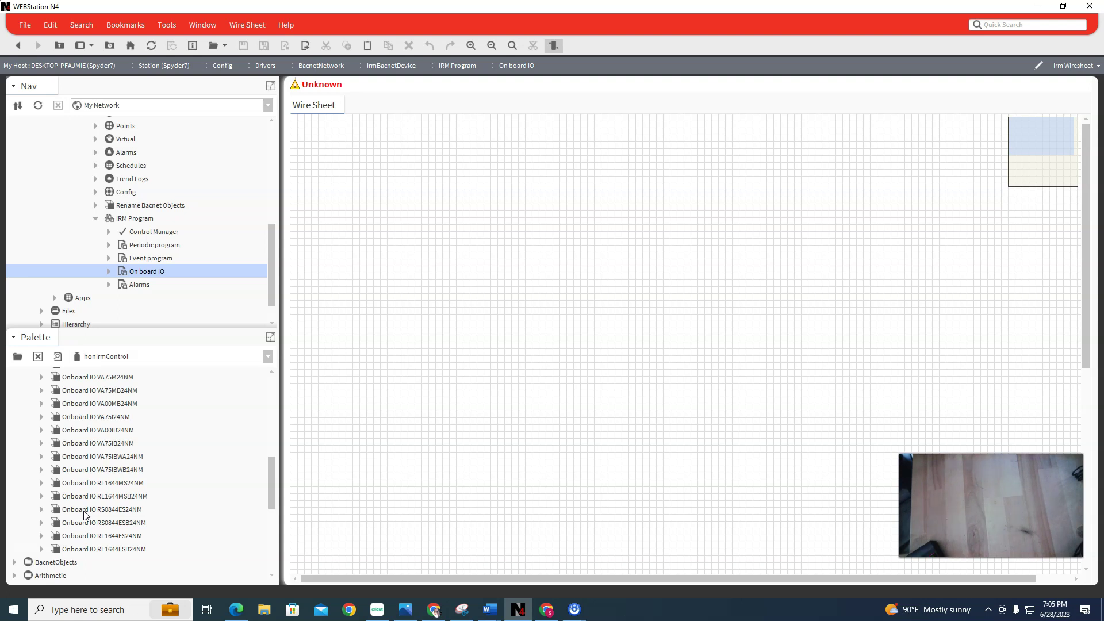
click(86, 511)
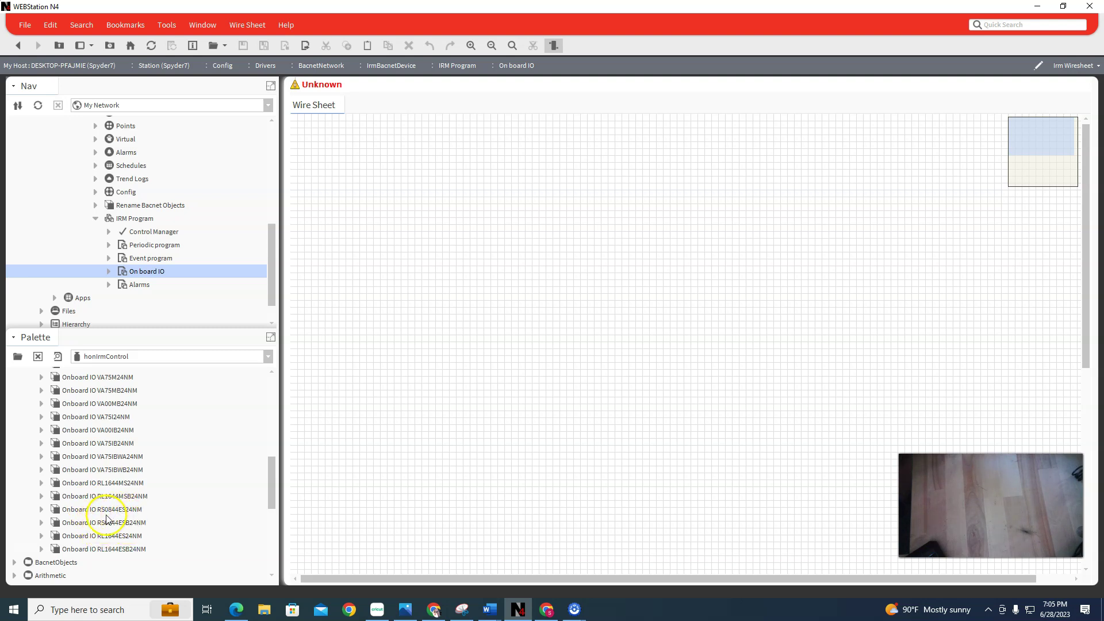
drag(108, 510, 506, 240)
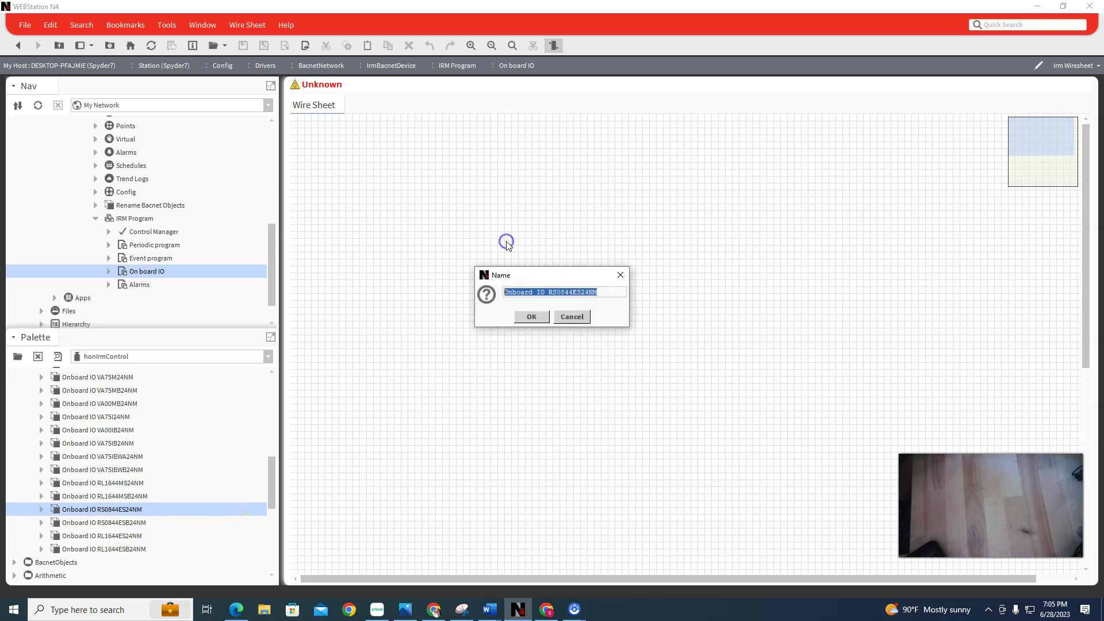
click(535, 318)
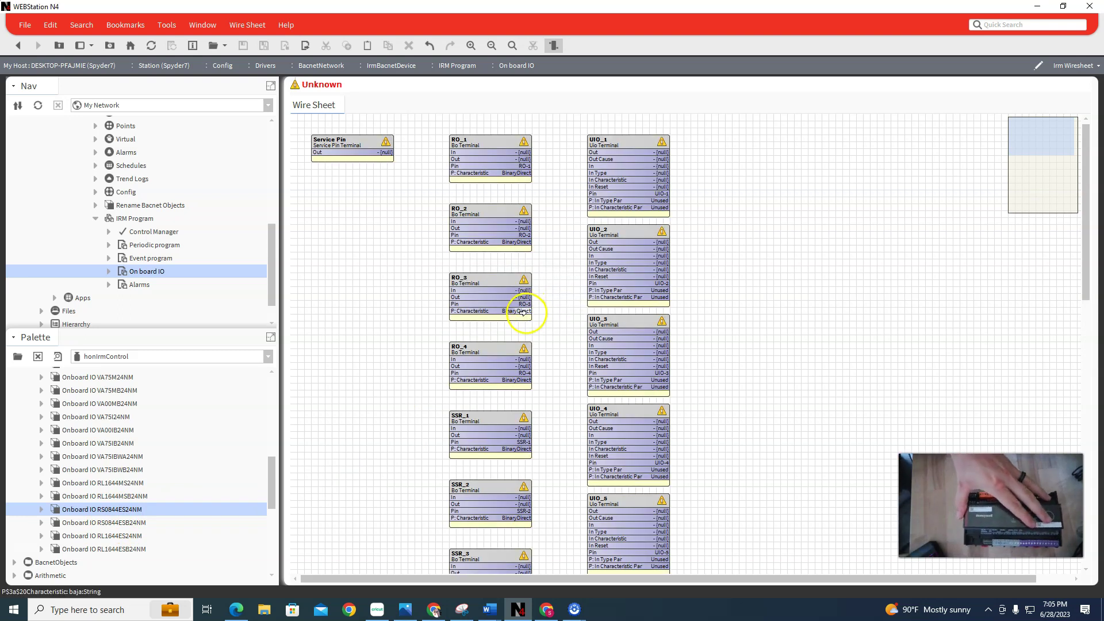
Step: Examine the relay, SSR and UIO terminal blocks on the On board IO wire sheet and locate the Periodic and Event programs
scroll(578, 475, down, 3)
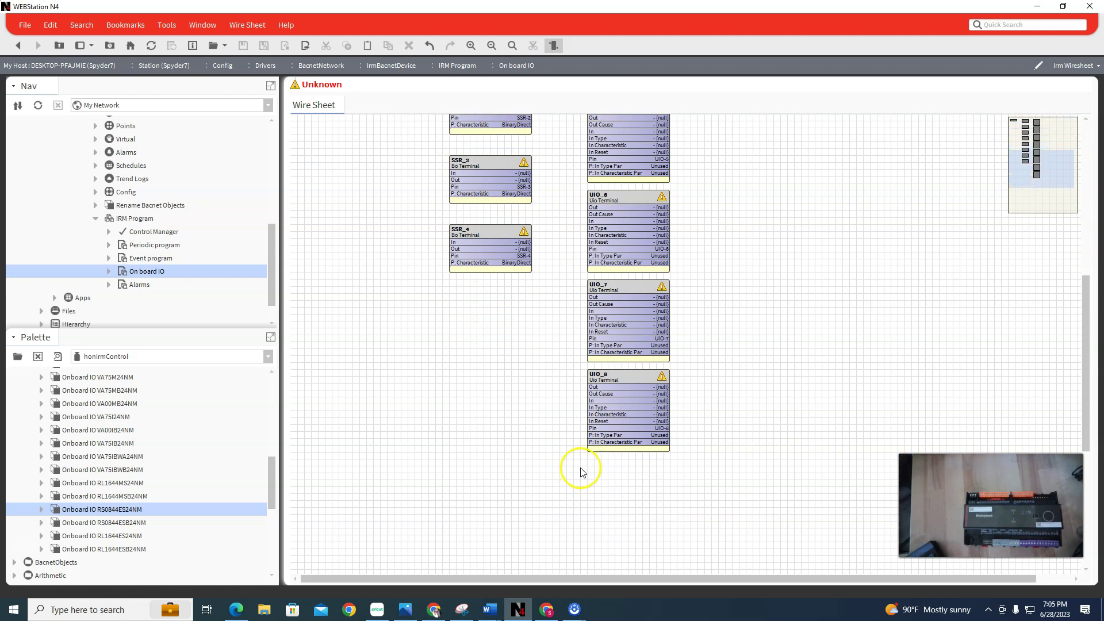
scroll(633, 475, down, 1)
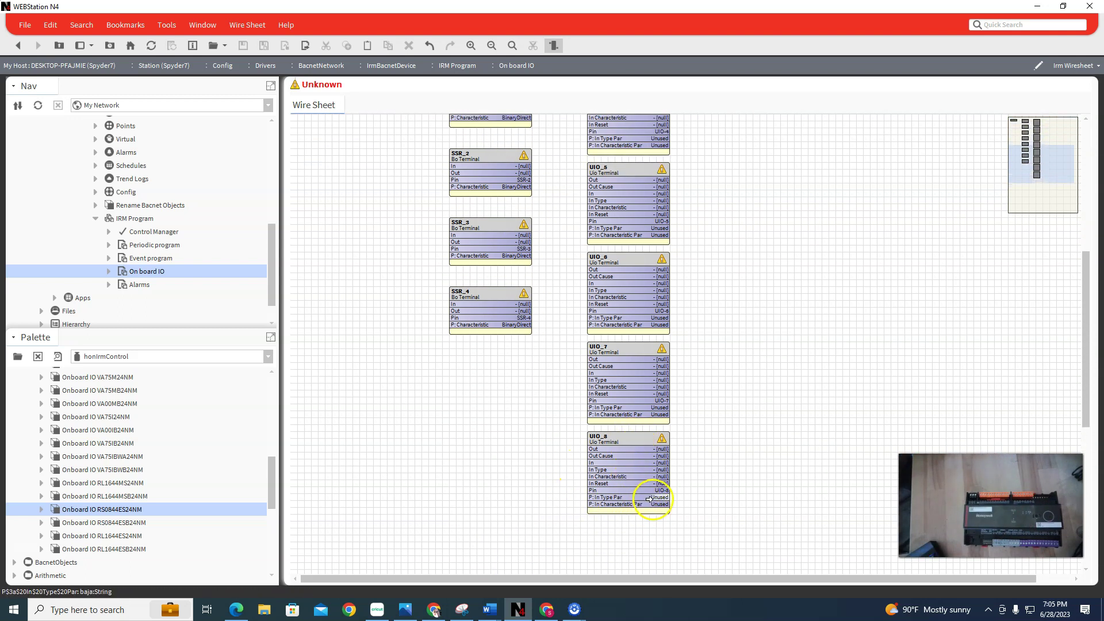
scroll(575, 424, up, 5)
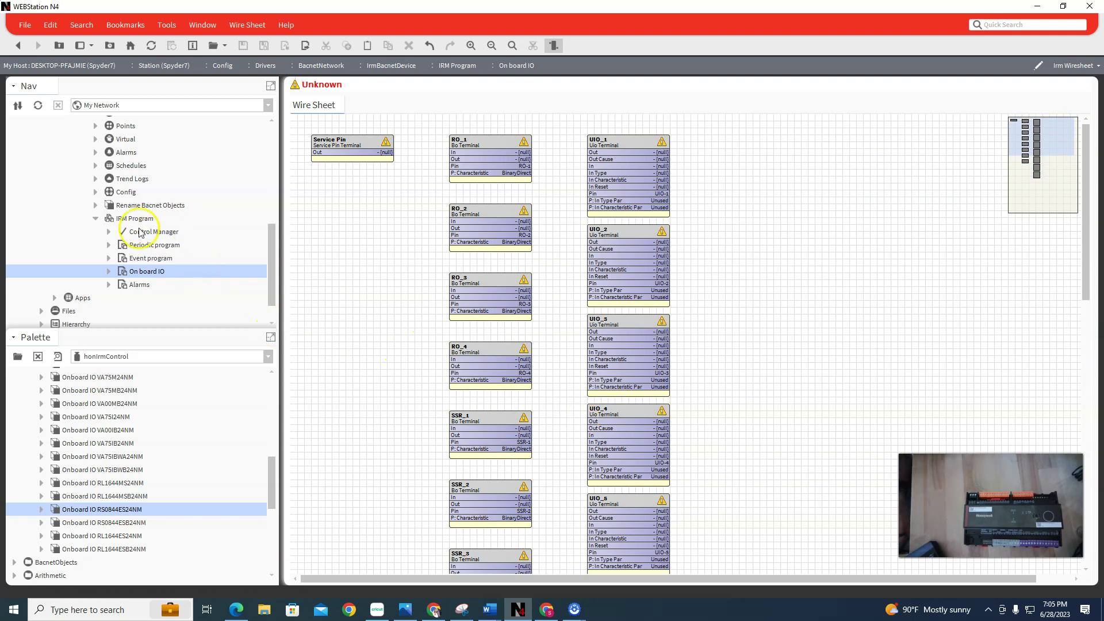
click(152, 245)
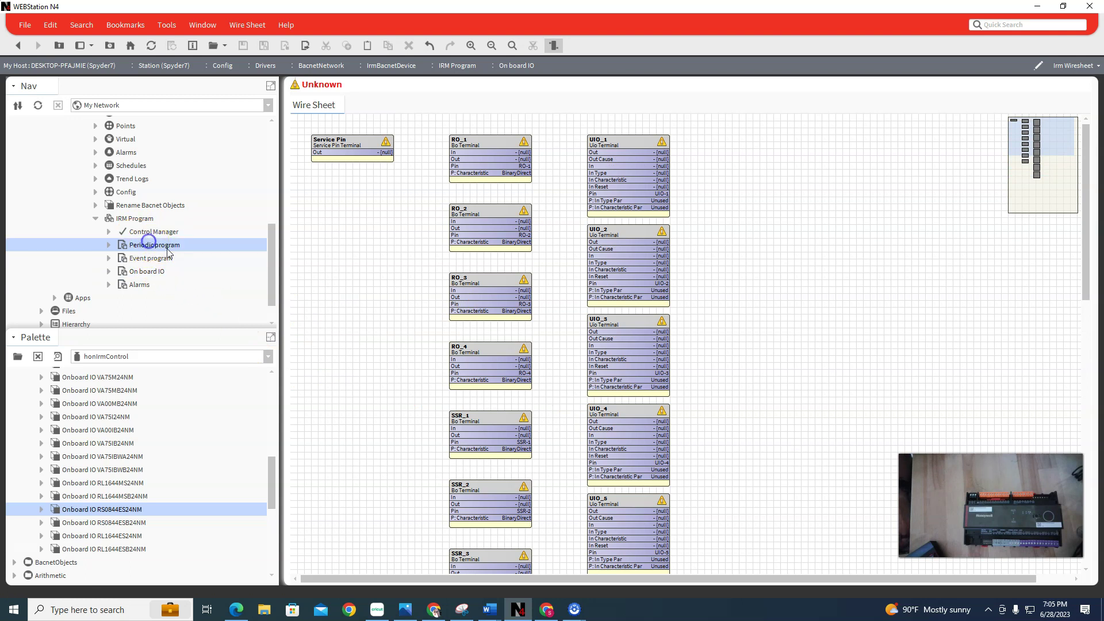
click(163, 261)
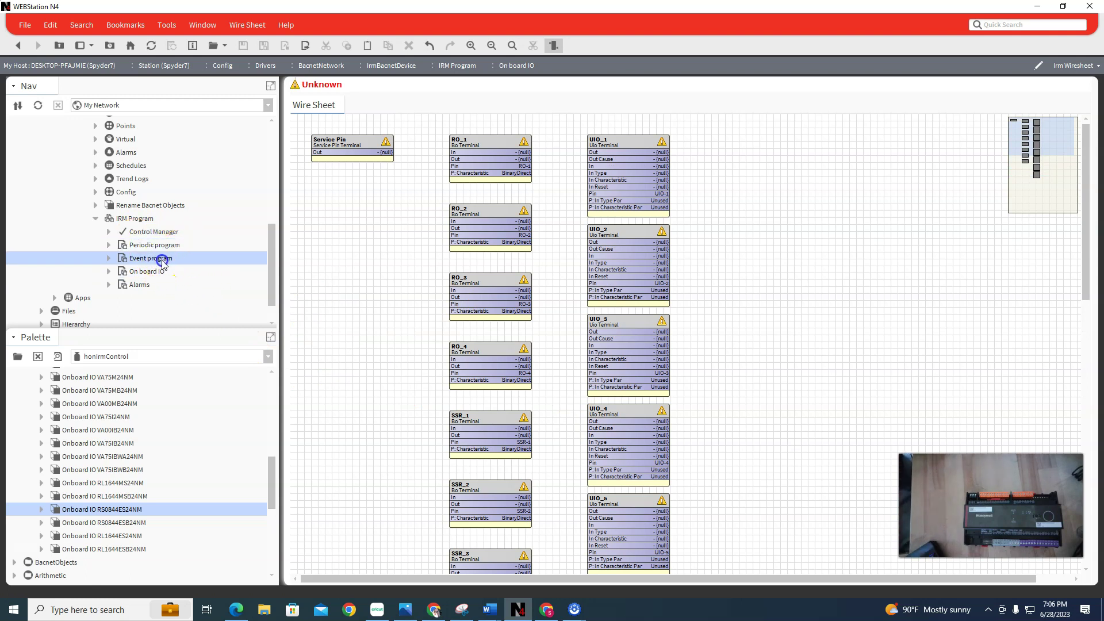
click(154, 246)
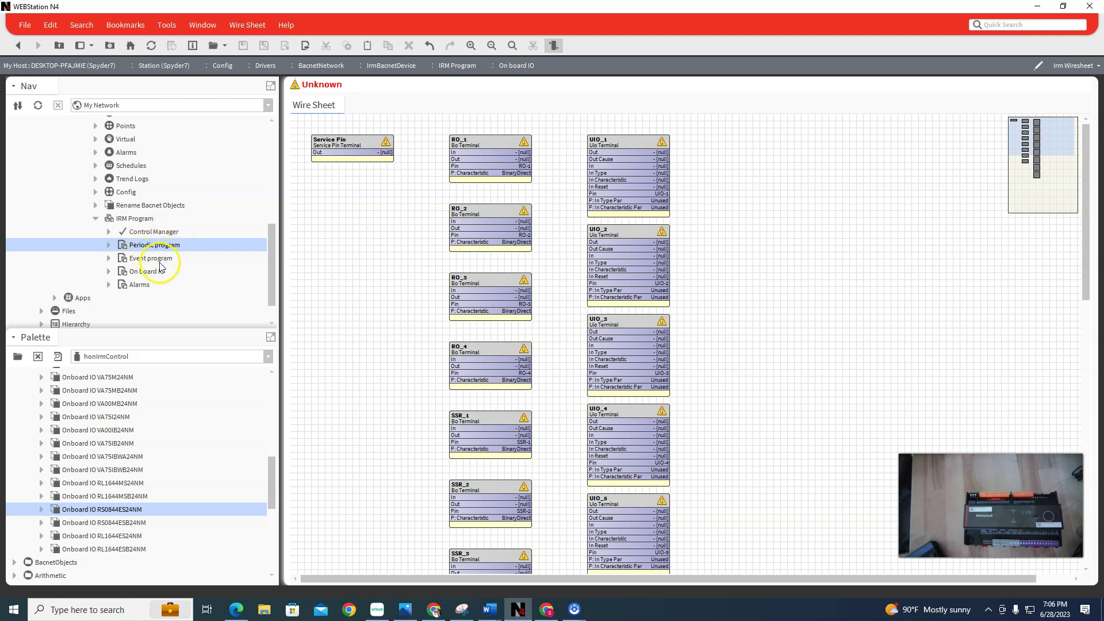
click(156, 260)
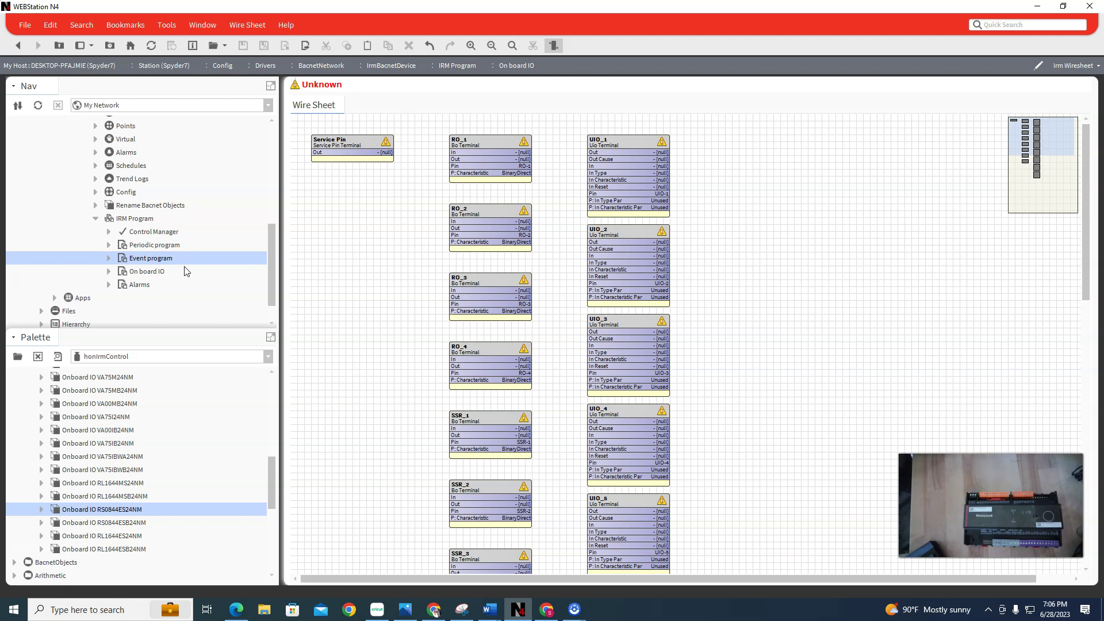
scroll(498, 431, down, 1)
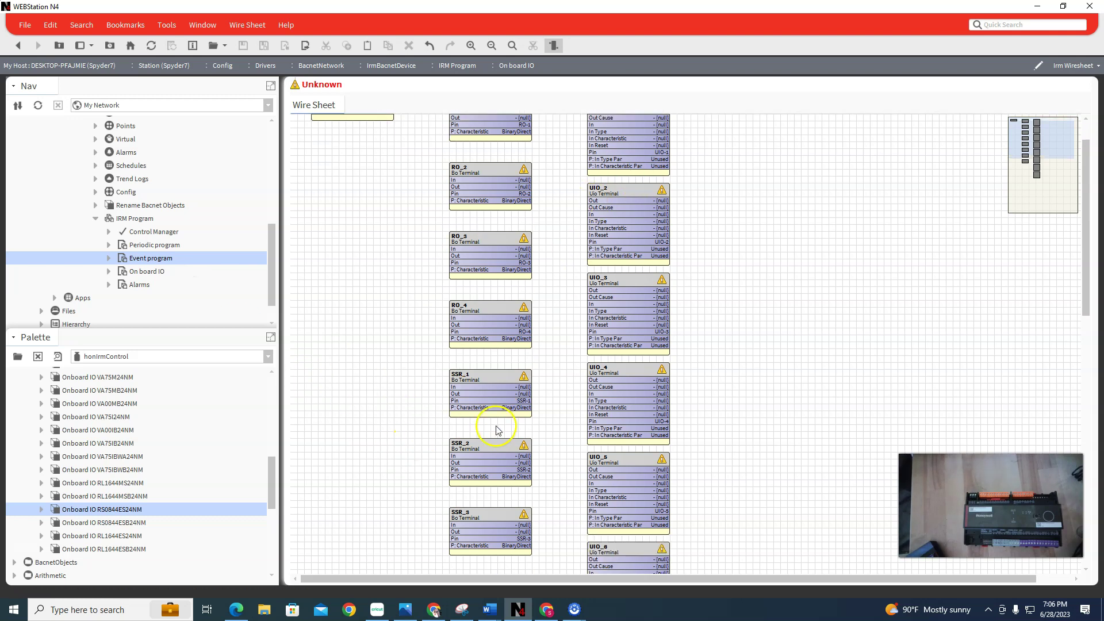
scroll(483, 409, up, 1)
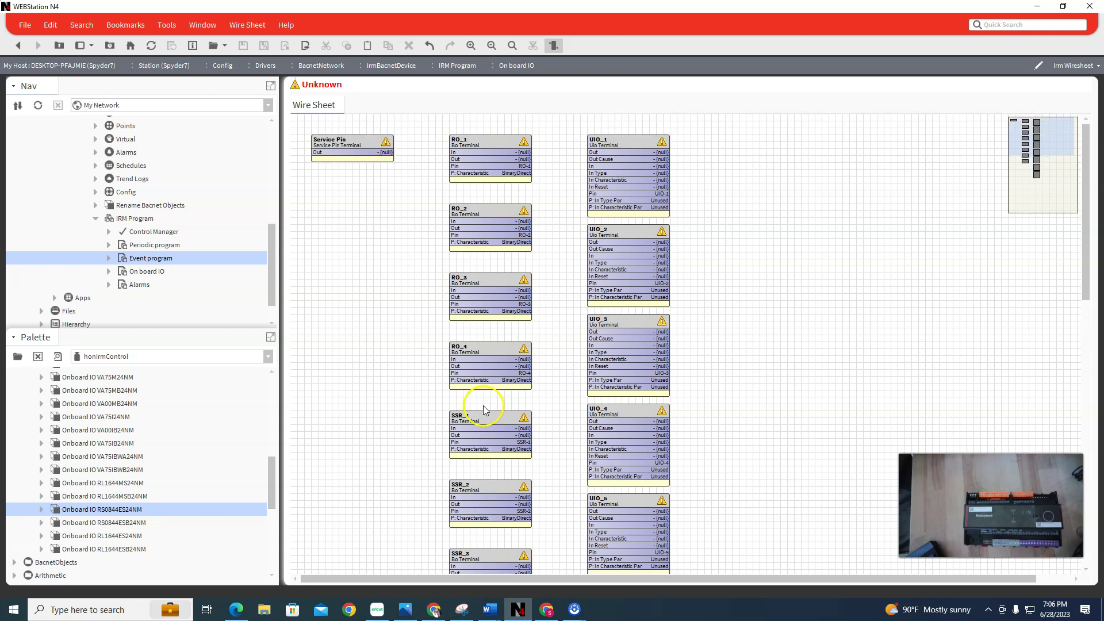
Step: Collapse the Onboard IO Package folder in the palette and look through the remaining function block folders down to Sylk
scroll(101, 414, up, 5)
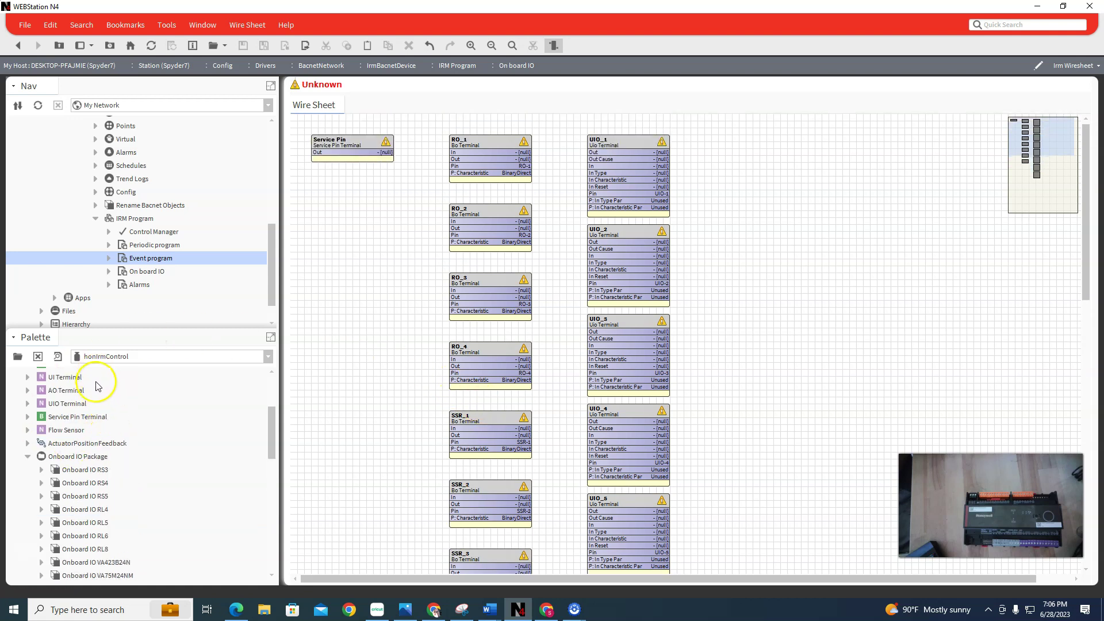
click(28, 456)
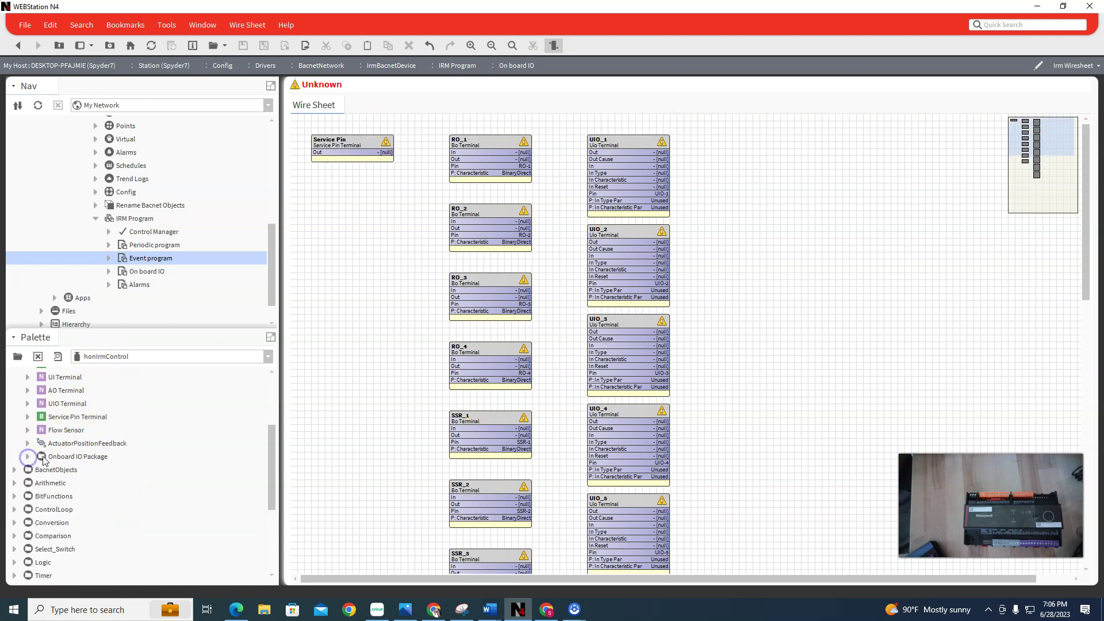
scroll(50, 466, down, 3)
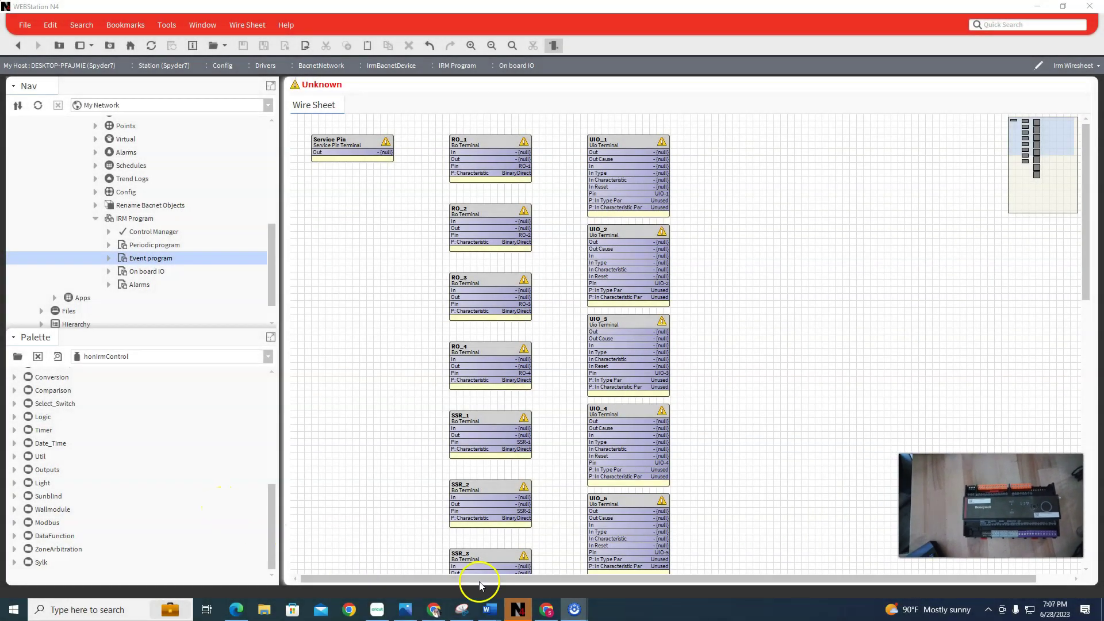
Step: Switch to the Honeywell Unitary Controller datasheet in Chrome and review the specification tables on pages 5 and 6
click(548, 611)
scroll(606, 423, down, 3)
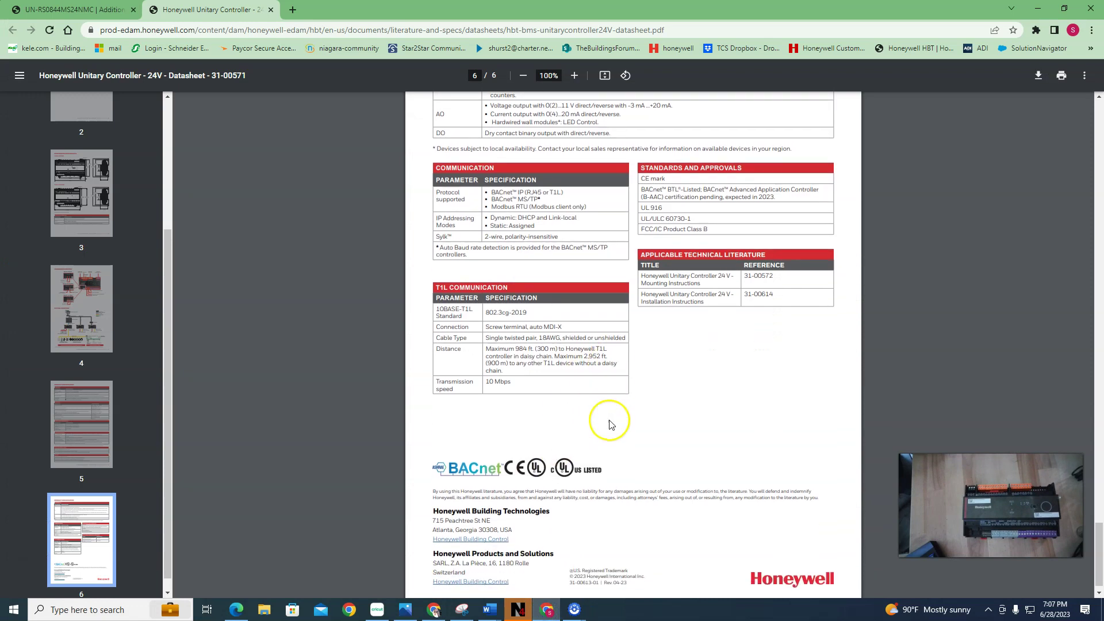
scroll(611, 426, up, 10)
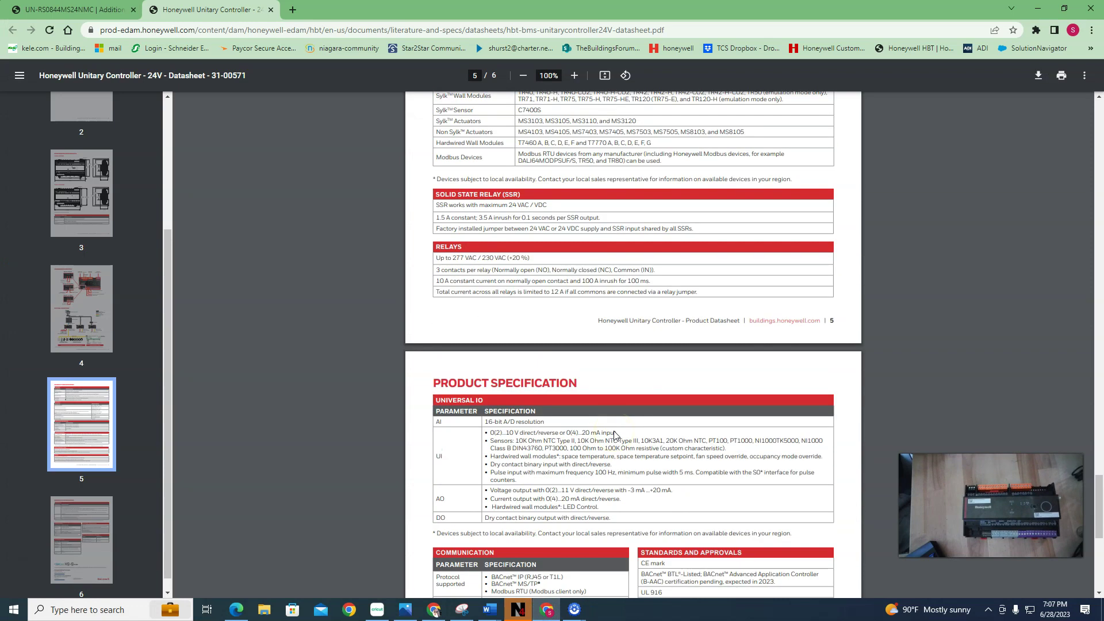
scroll(614, 435, up, 3)
scroll(636, 432, down, 4)
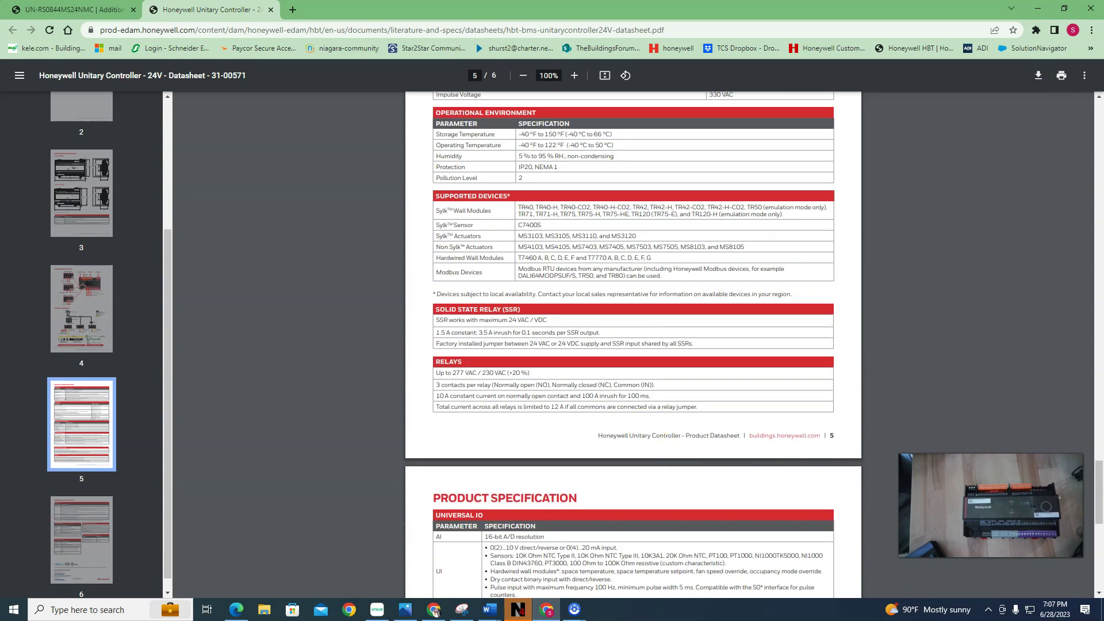